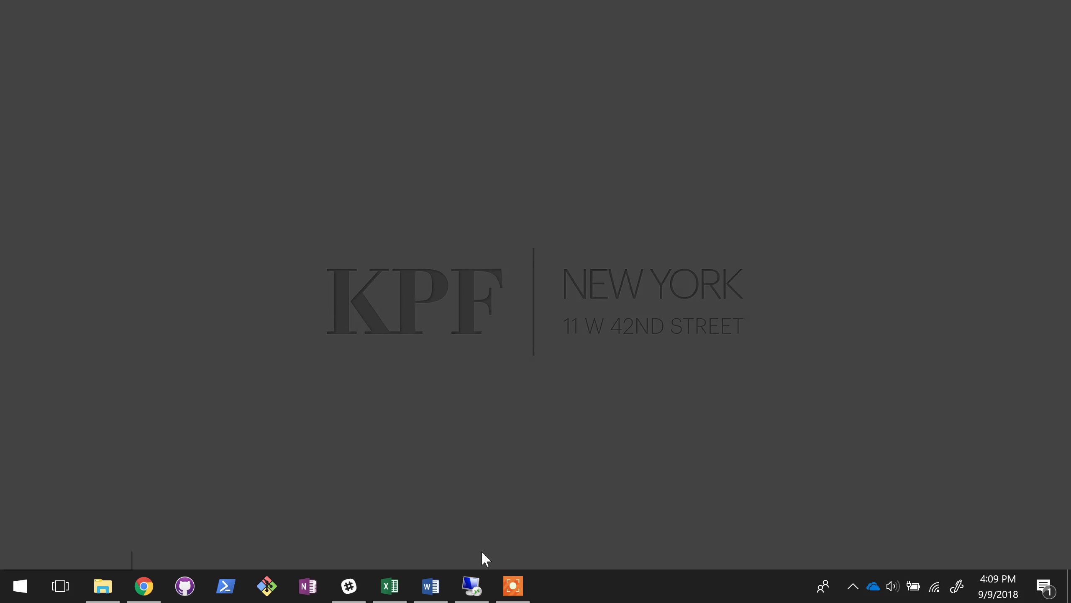
# - Bring up the remote session's install instructions doc and scroll up to Serving Locally
pyautogui.click(472, 586)
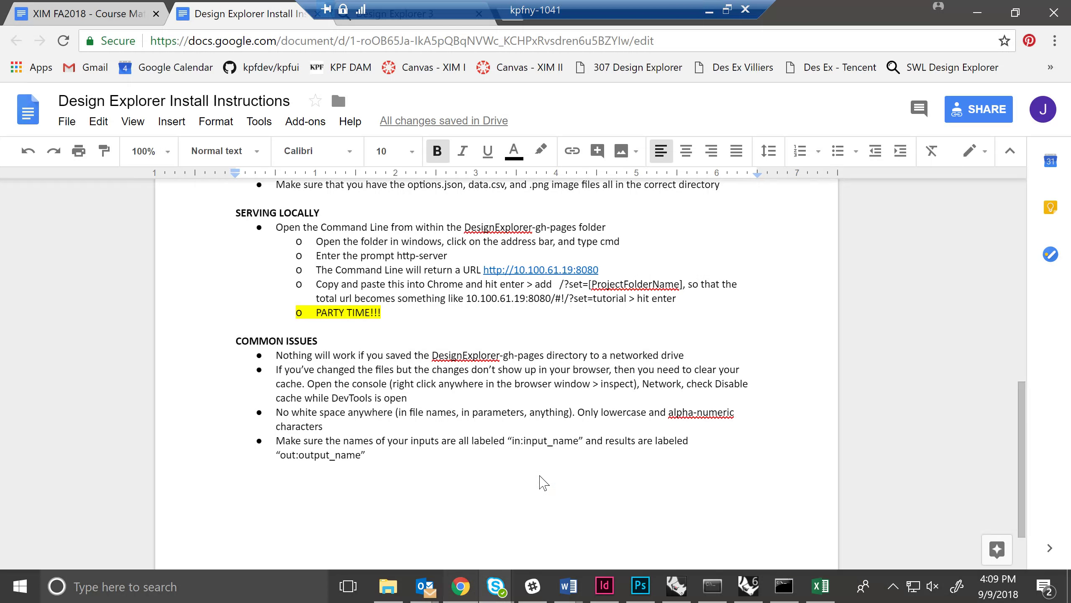
pyautogui.scroll(2, 517, 451)
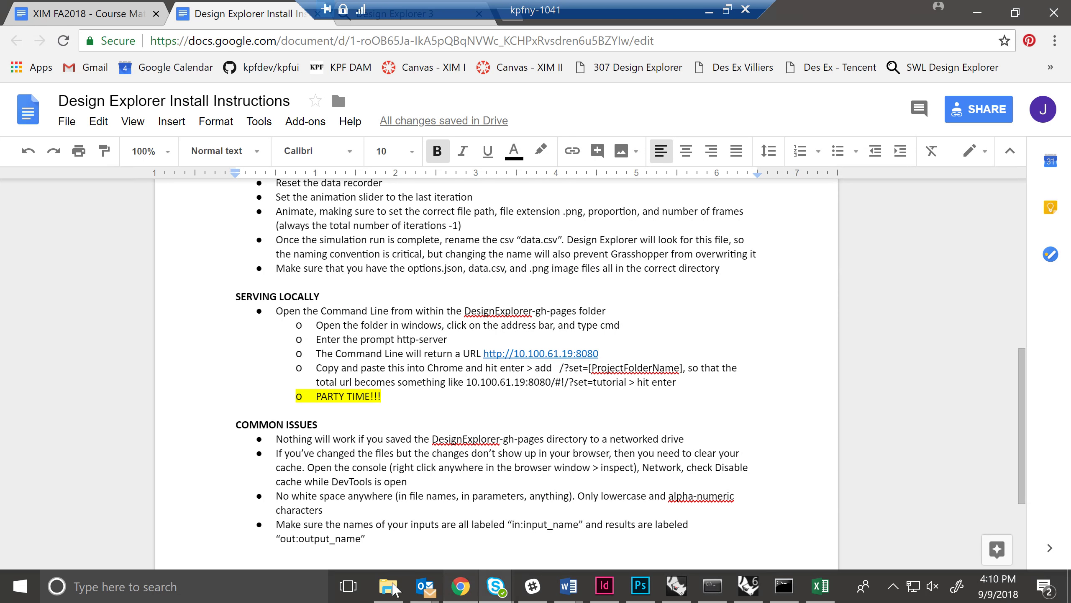
pyautogui.click(392, 585)
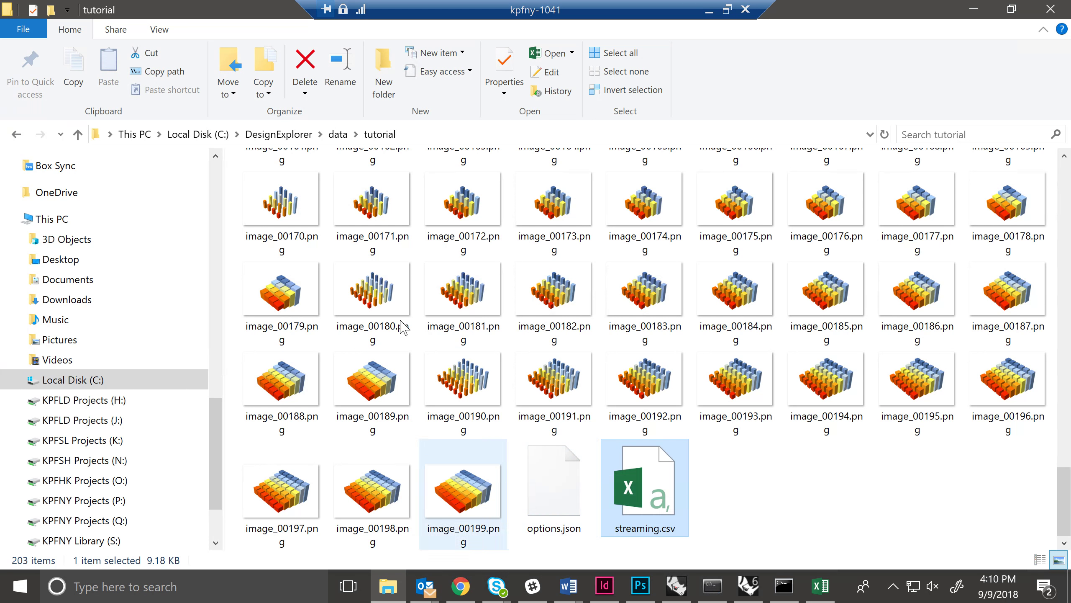
pyautogui.click(336, 134)
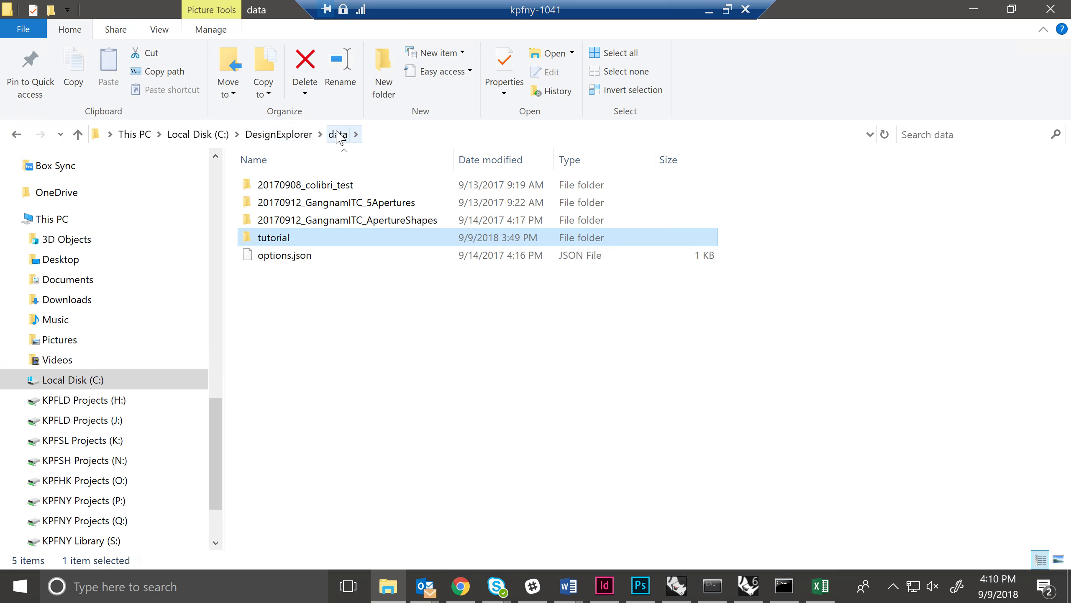
pyautogui.doubleClick(280, 244)
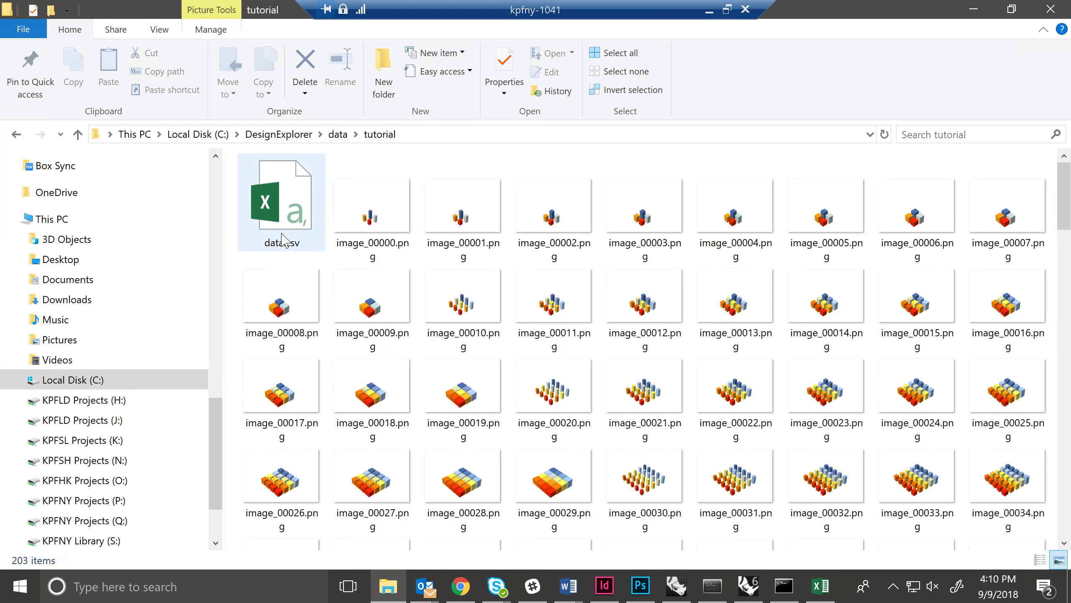
pyautogui.scroll(-5, 351, 251)
pyautogui.scroll(-10, 350, 251)
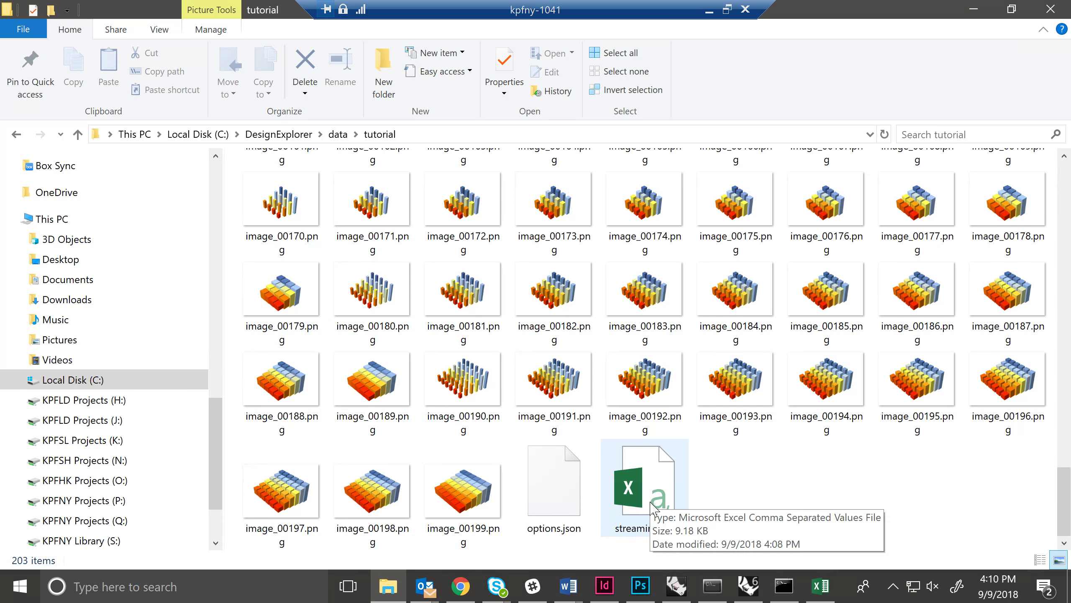
pyautogui.click(749, 585)
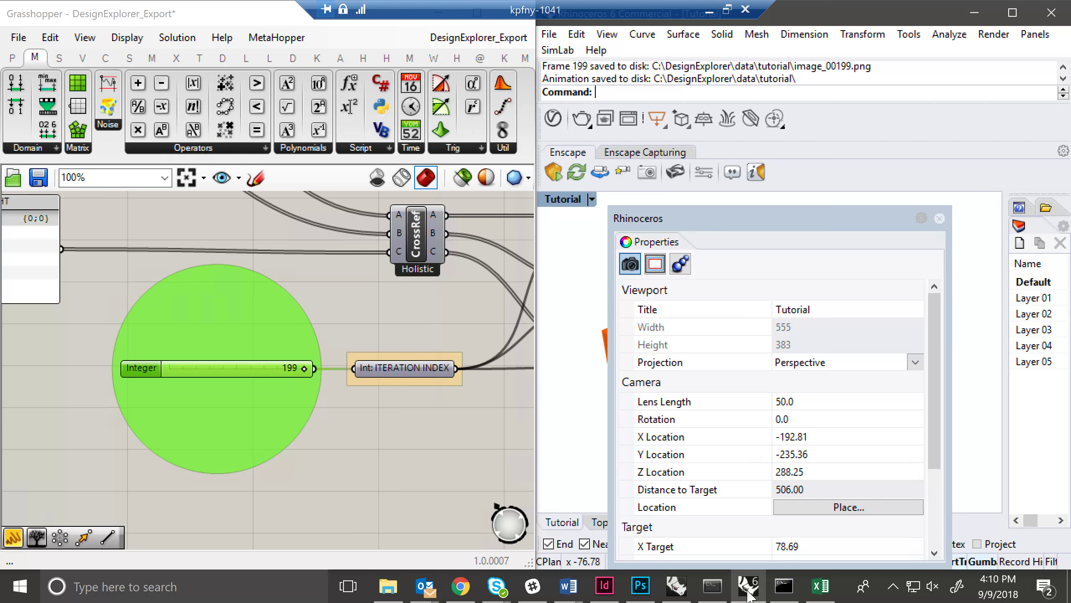
pyautogui.scroll(-5, 396, 395)
pyautogui.scroll(2, 228, 323)
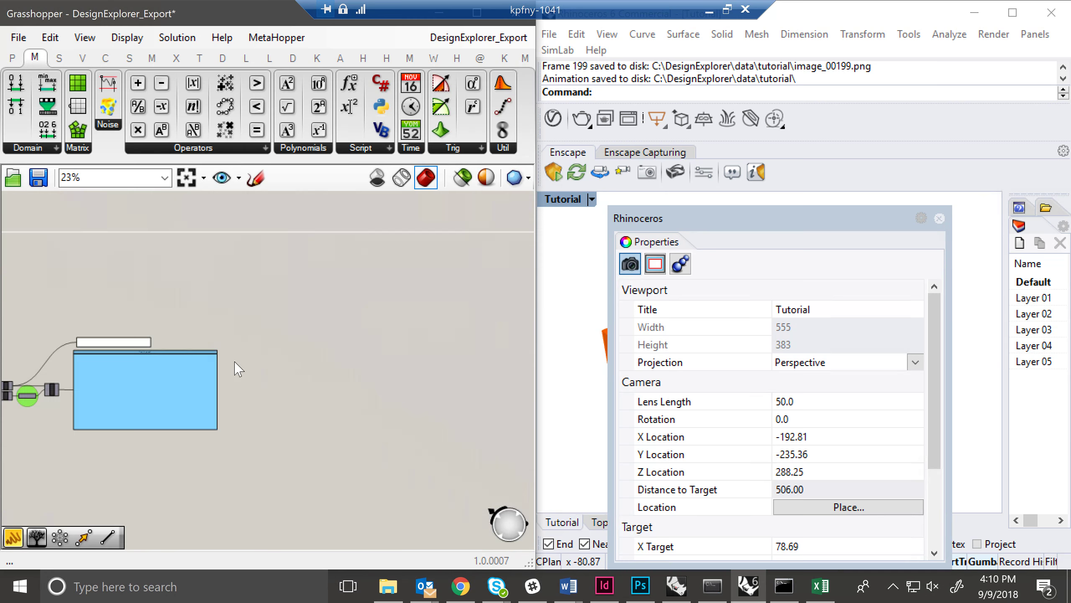
pyautogui.scroll(-1, 228, 323)
pyautogui.scroll(4, 227, 323)
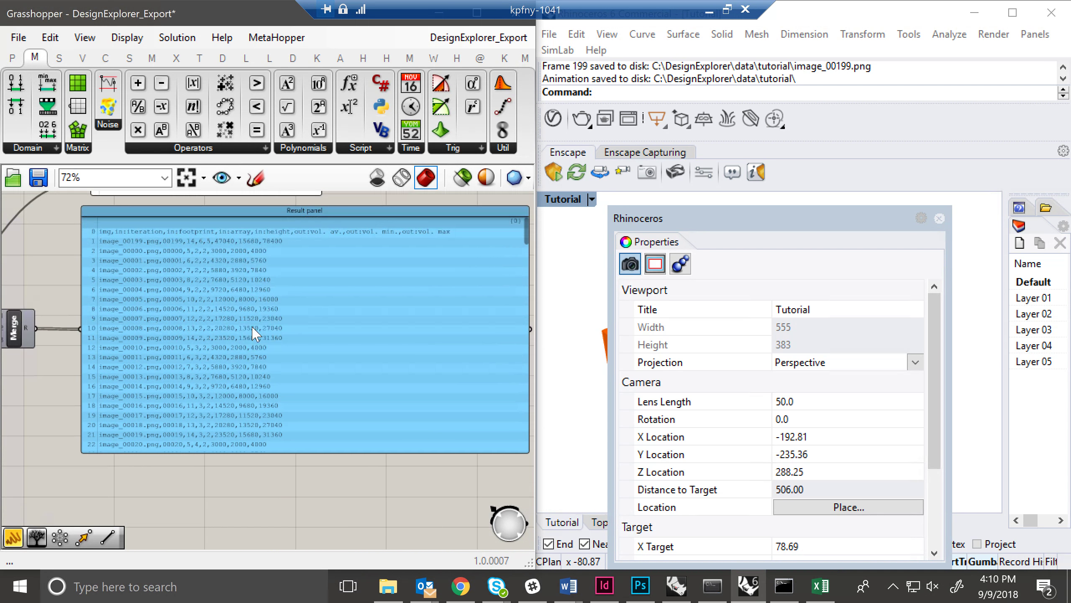
pyautogui.click(388, 586)
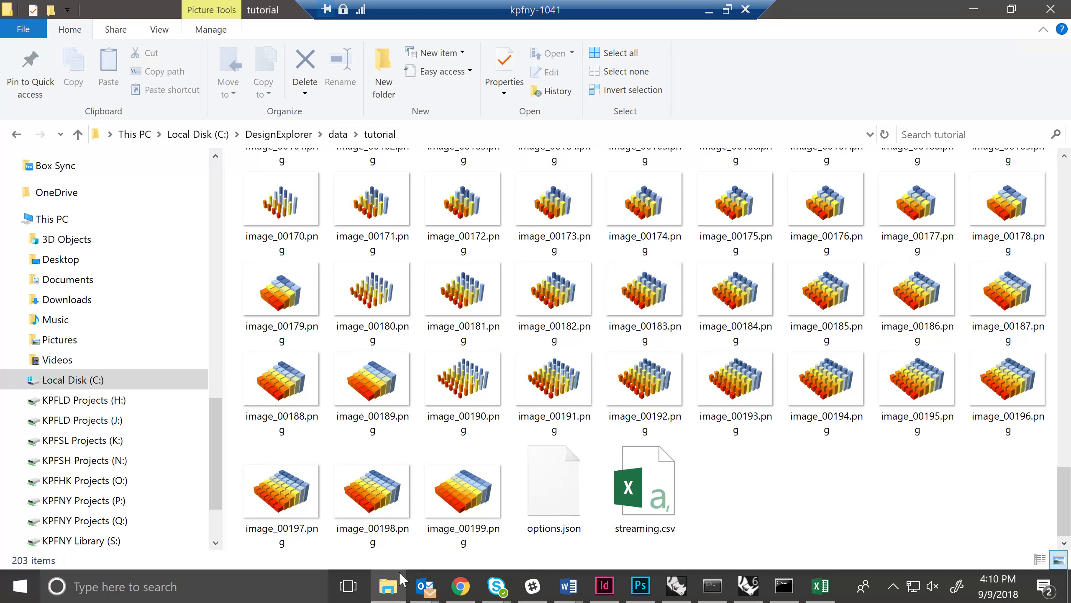
# - Open streaming.csv without reopening it and confirm its rows reach image_00199.png in row 202
pyautogui.click(660, 494)
pyautogui.doubleClick(660, 495)
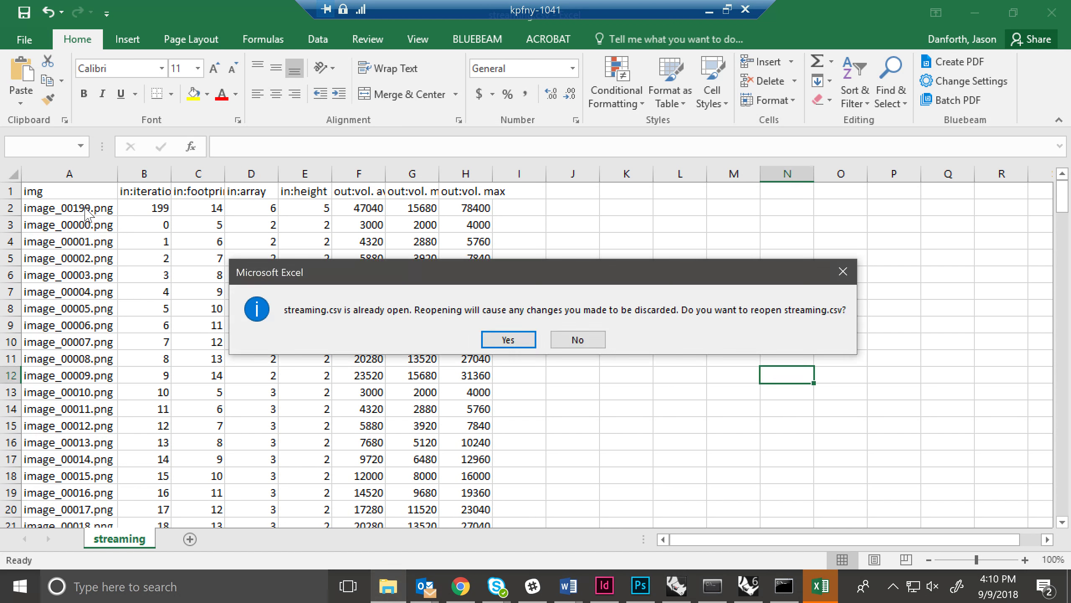
pyautogui.click(576, 342)
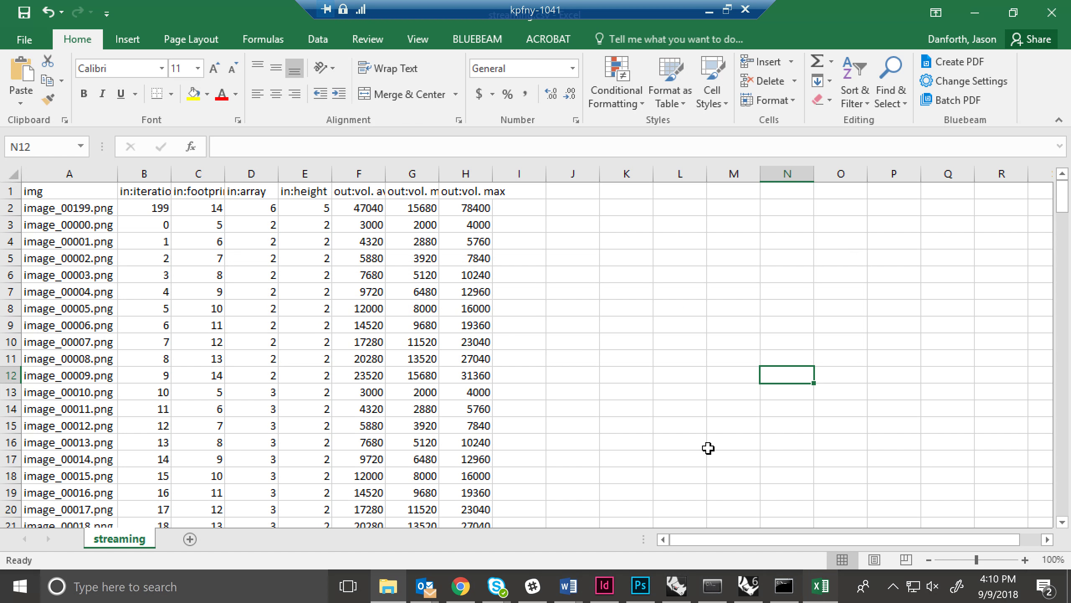
pyautogui.click(101, 211)
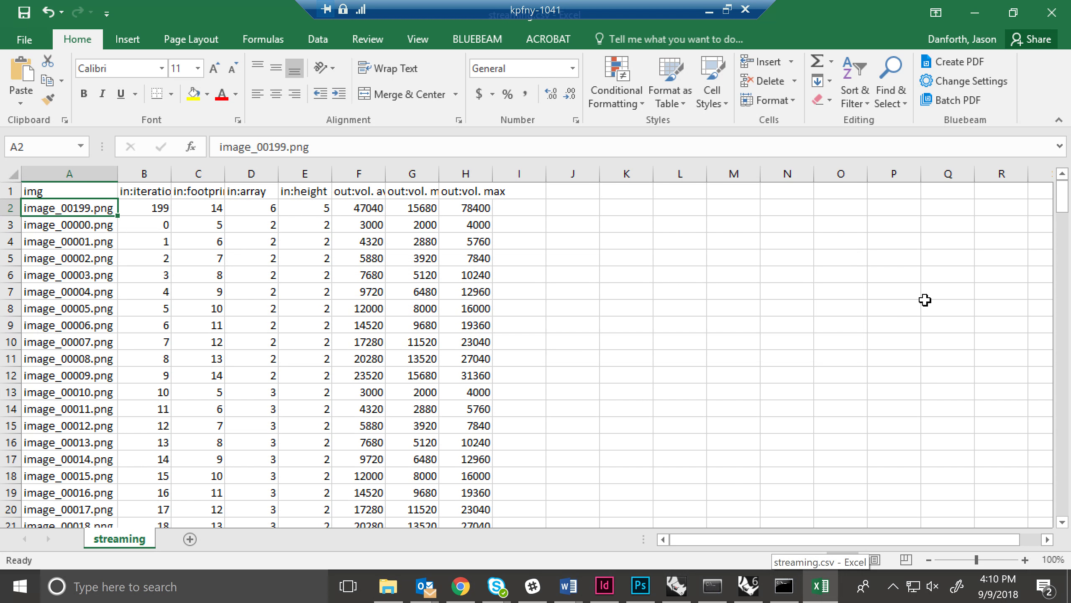
pyautogui.hotkey('ctrl', 'Down')
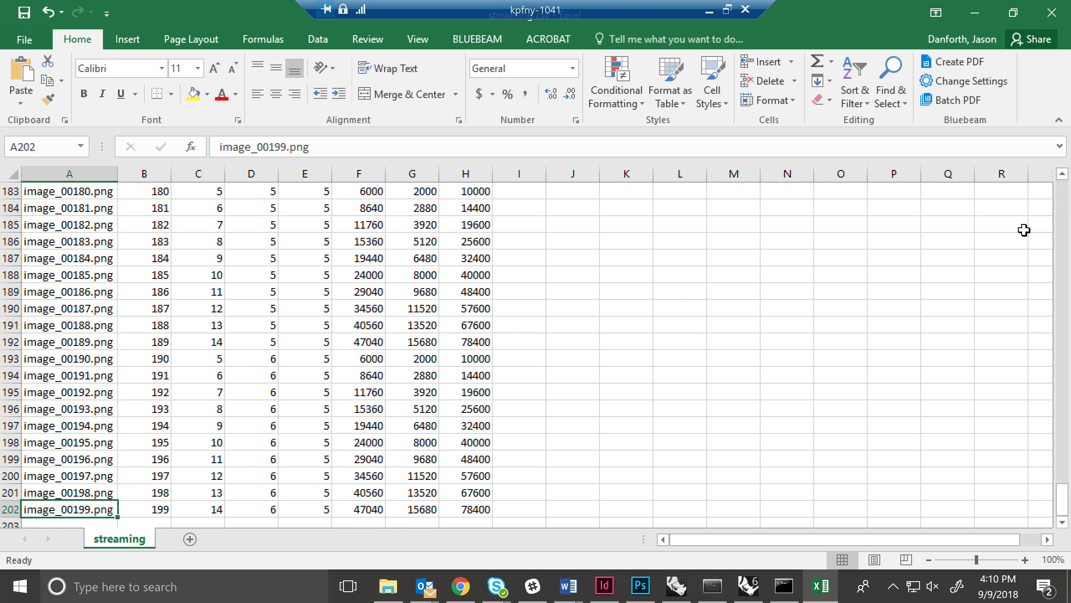
pyautogui.hotkey('ctrl', 'Up')
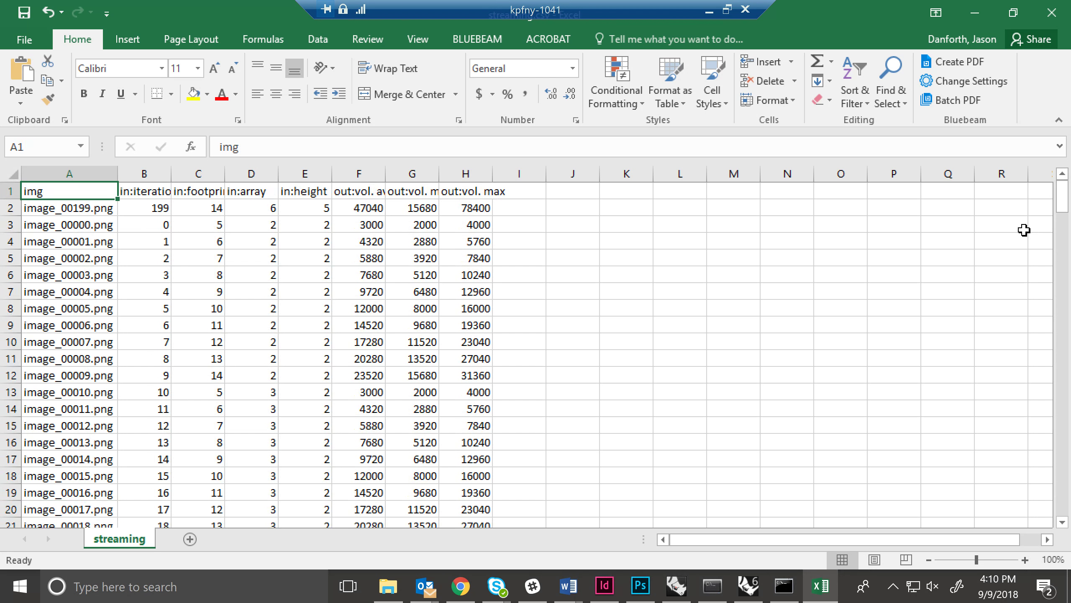
# - Return to Grasshopper and frame the slider, Rec, Merge and Result panel listing image_00199.png first
pyautogui.click(751, 584)
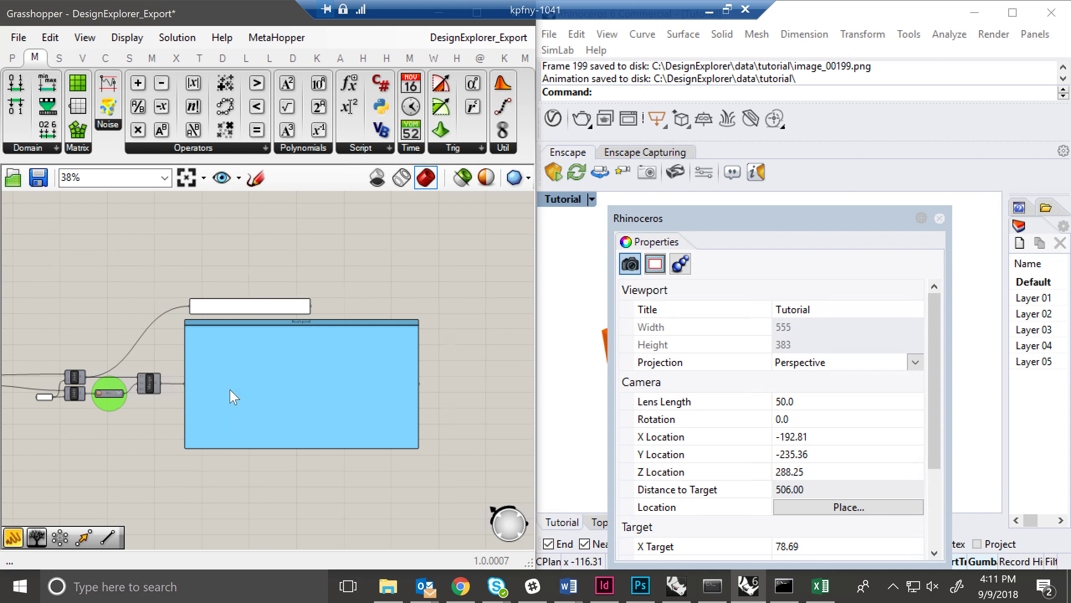
pyautogui.scroll(-3, 302, 452)
pyautogui.scroll(5, 329, 372)
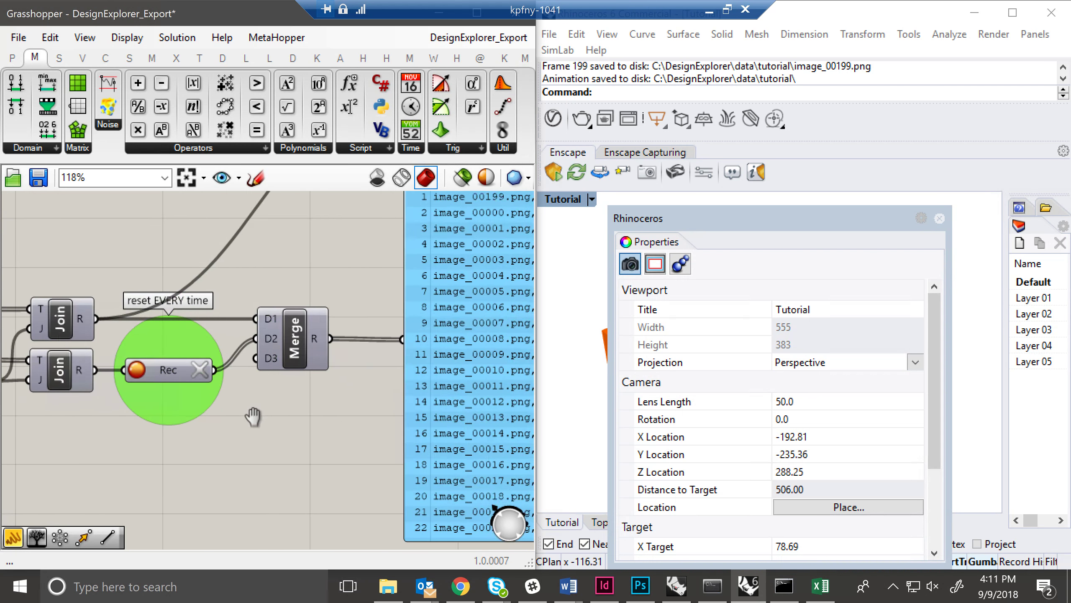
pyautogui.scroll(-5, 323, 439)
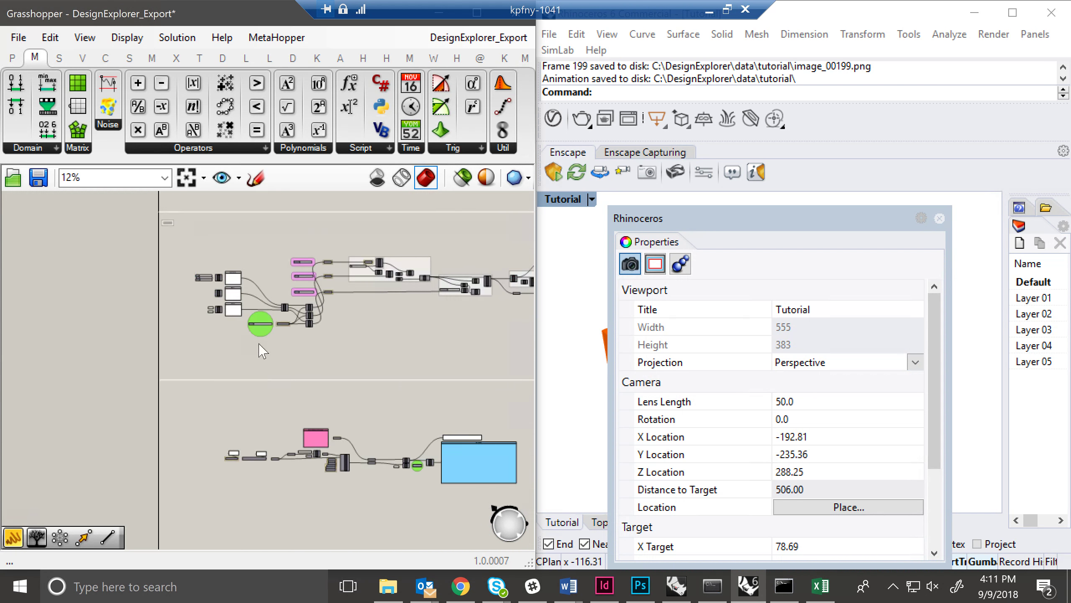
pyautogui.scroll(3, 257, 338)
pyautogui.scroll(7, 258, 343)
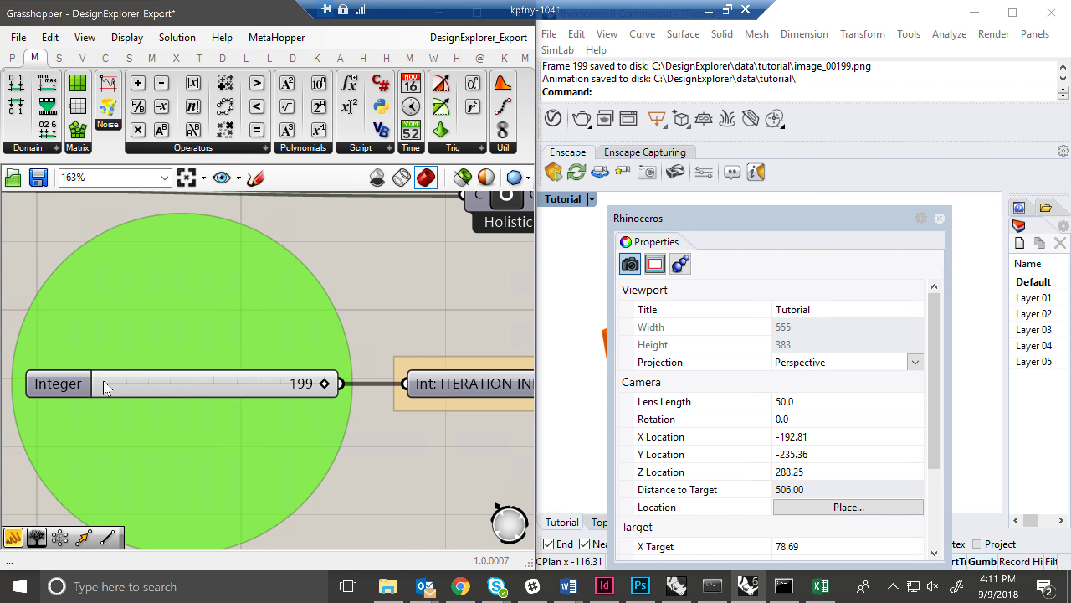
pyautogui.scroll(-8, 105, 385)
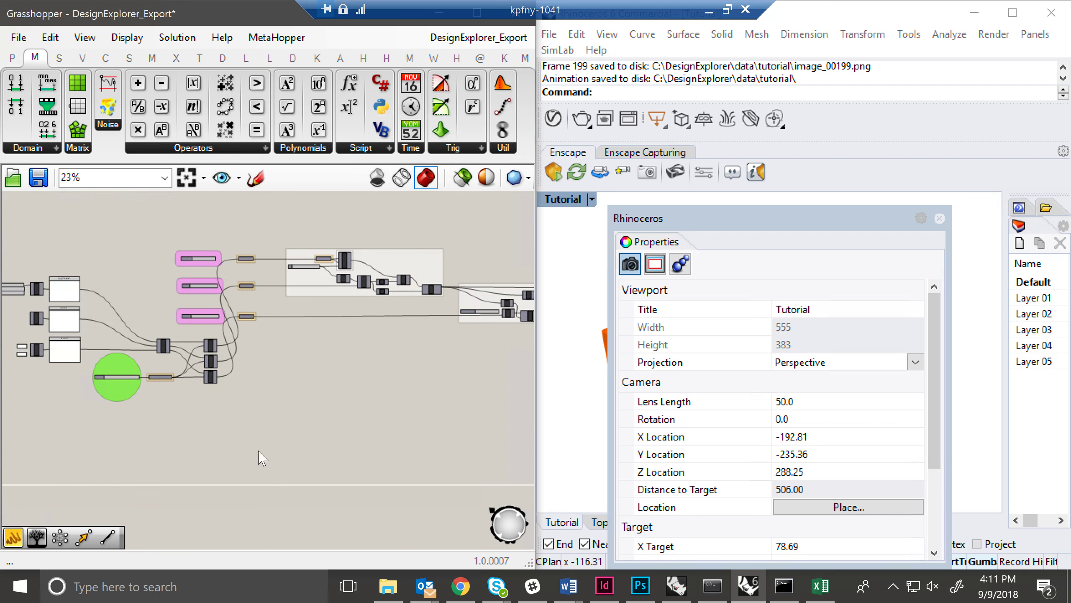
pyautogui.moveTo(277, 430); pyautogui.dragTo(222, 366)
pyautogui.scroll(6, 222, 365)
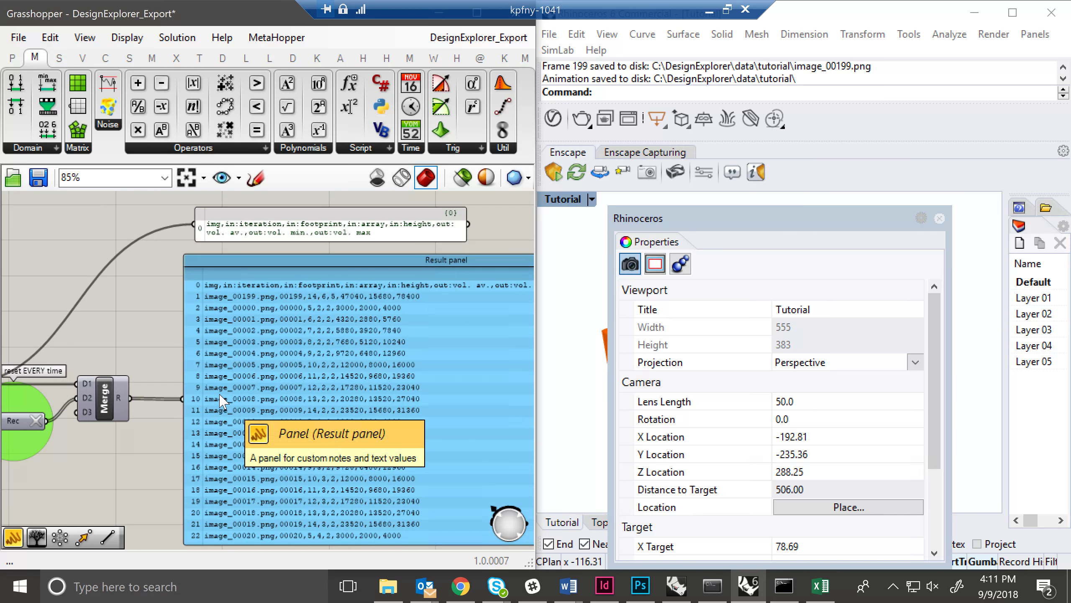
pyautogui.moveTo(205, 413); pyautogui.dragTo(310, 399)
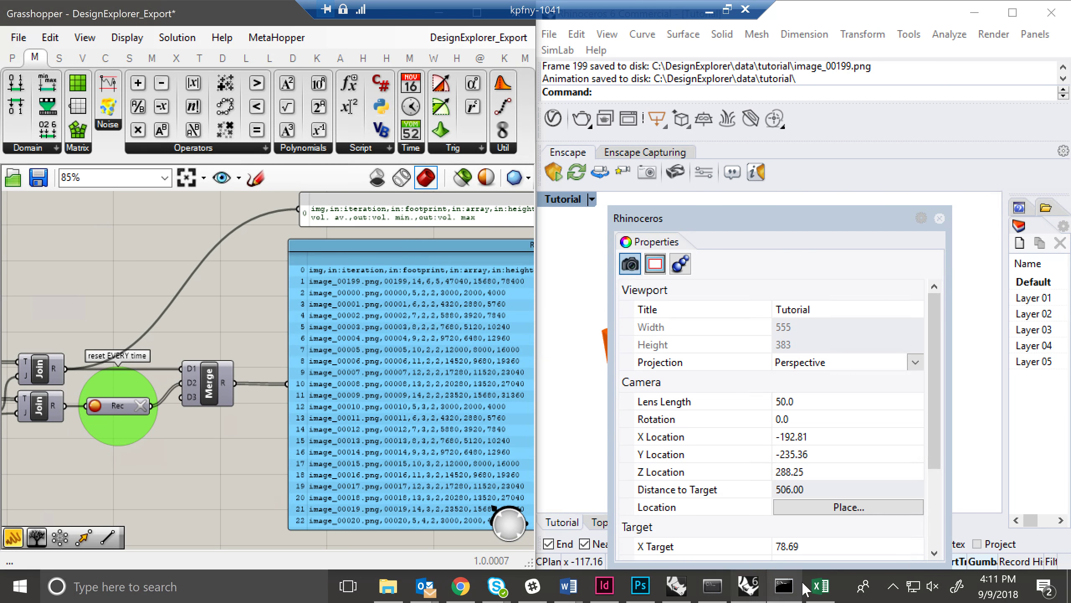
# - In streaming.csv, delete the misplaced image_00199.png row
pyautogui.click(820, 586)
pyautogui.click(87, 211)
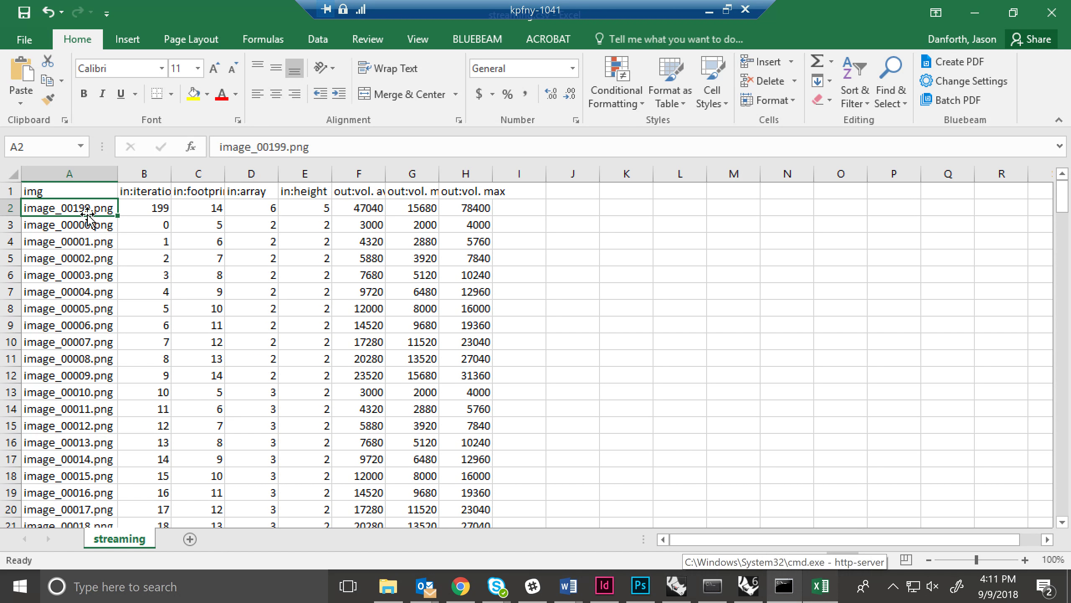
pyautogui.hotkey('alt', 'h')
pyautogui.press('d')
pyautogui.press('r')
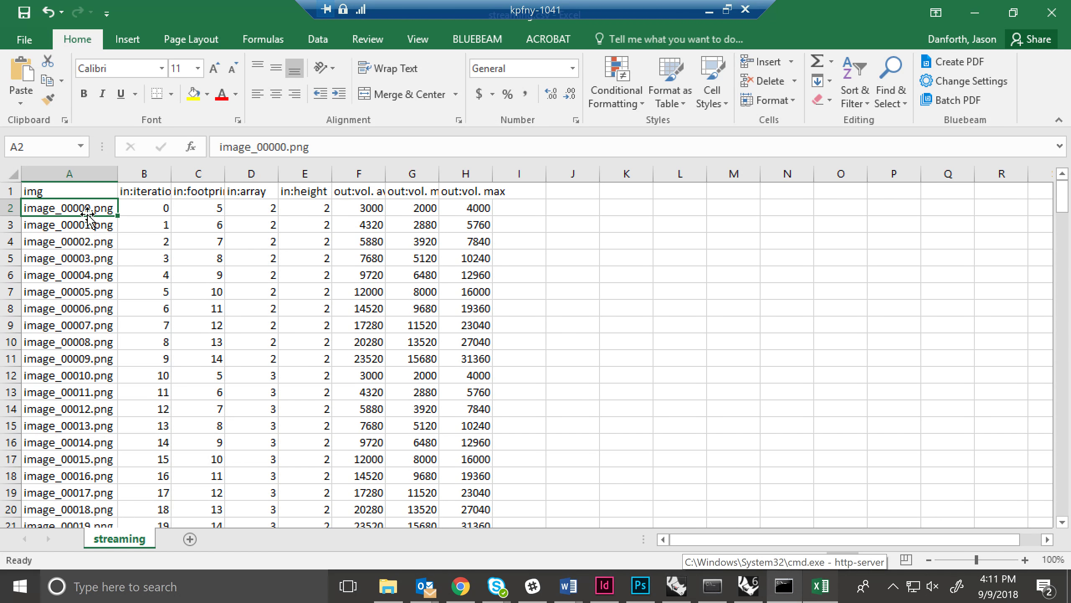
pyautogui.click(551, 338)
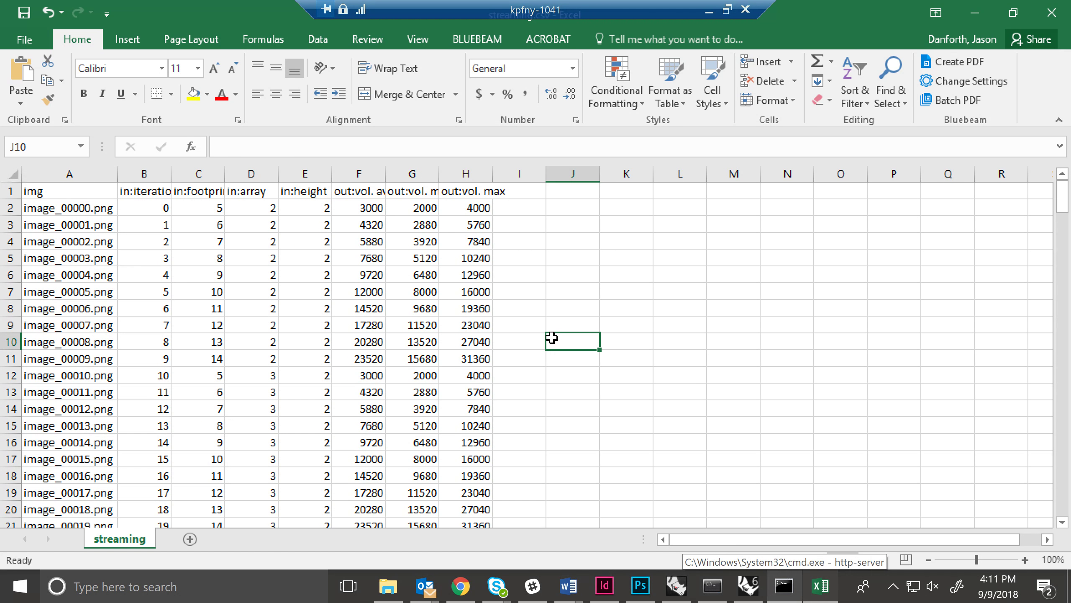
# - Save the sheet over data.csv in the tutorial folder, keeping CSV format
pyautogui.hotkey('alt', 'f')
pyautogui.press('a')
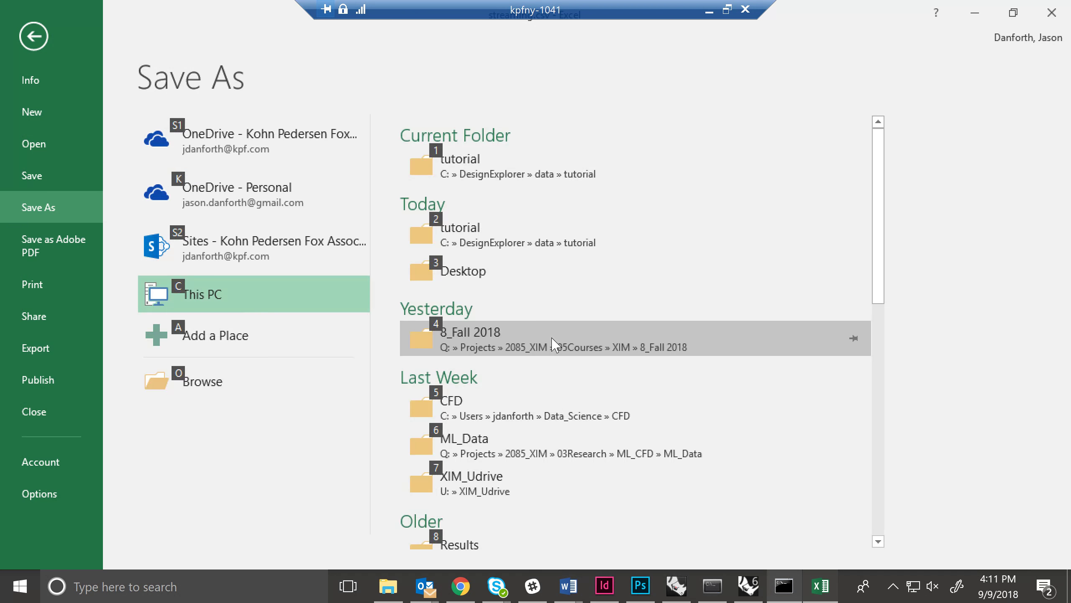
pyautogui.press('1')
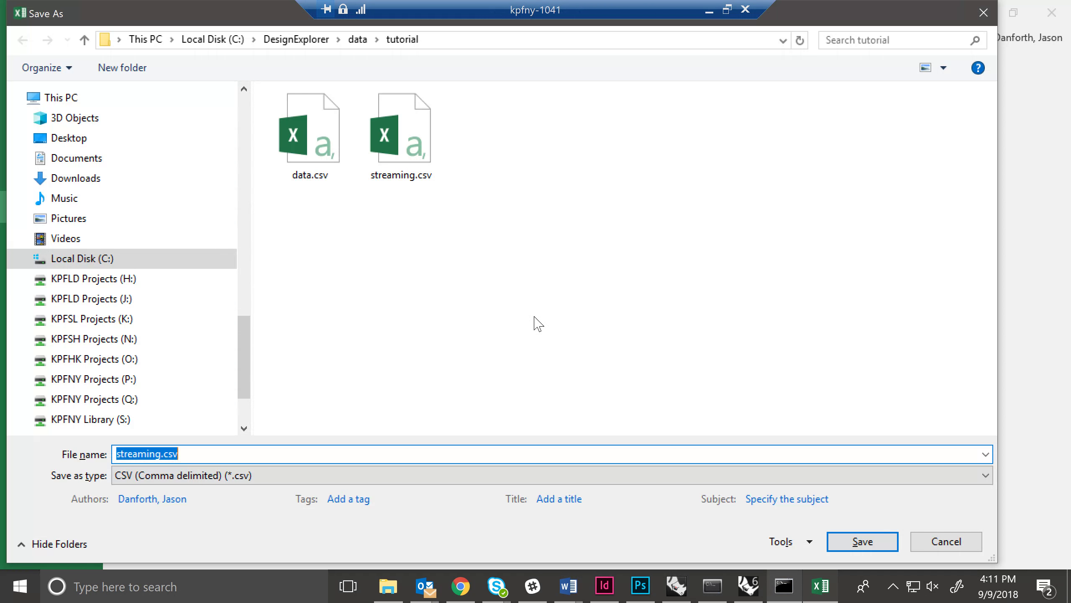
pyautogui.click(301, 150)
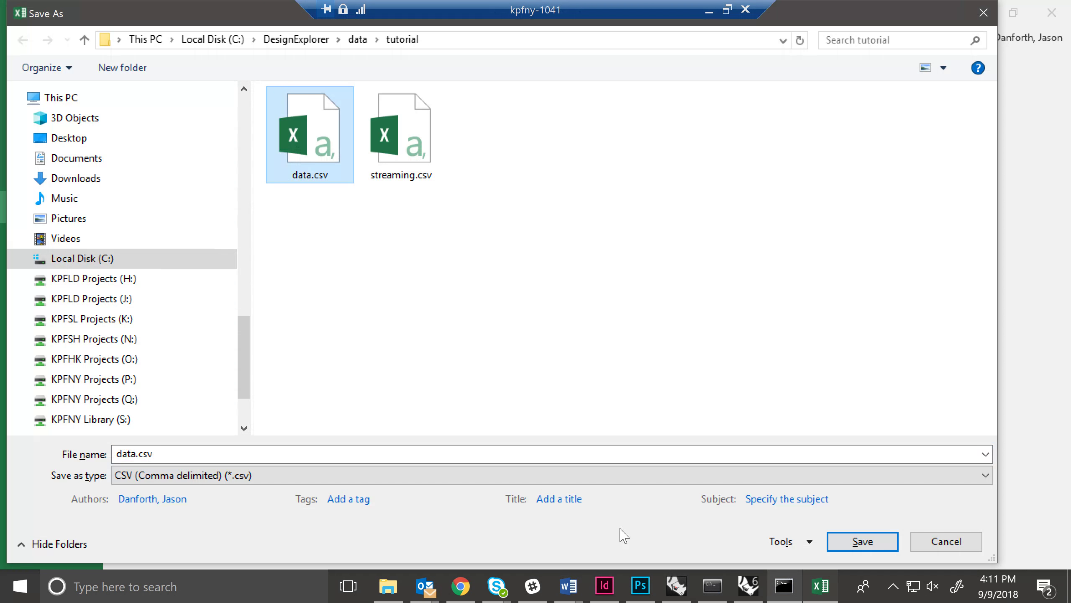
pyautogui.click(876, 545)
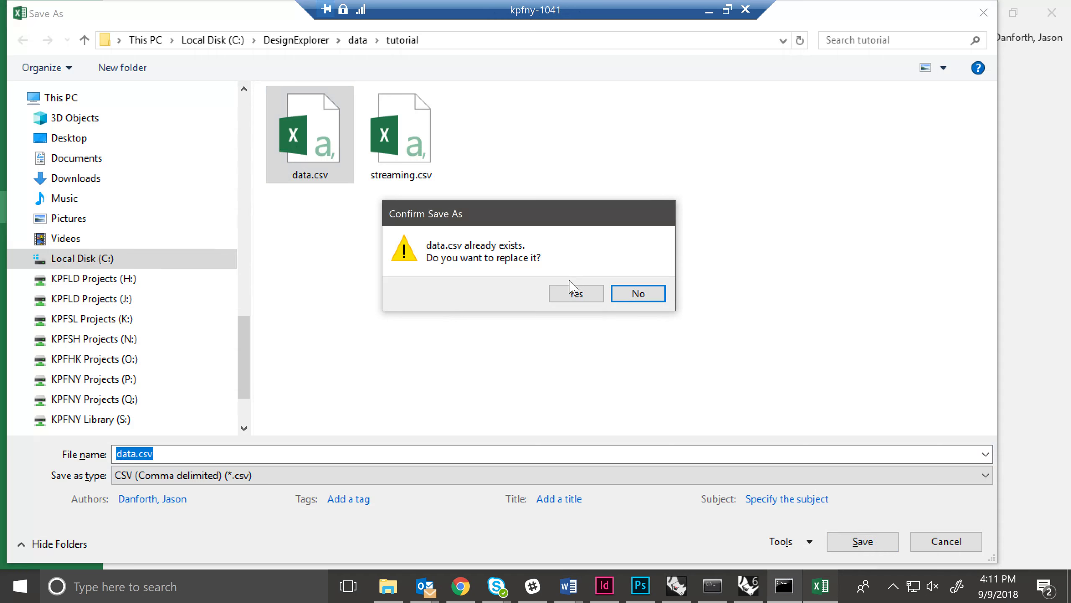
pyautogui.click(576, 294)
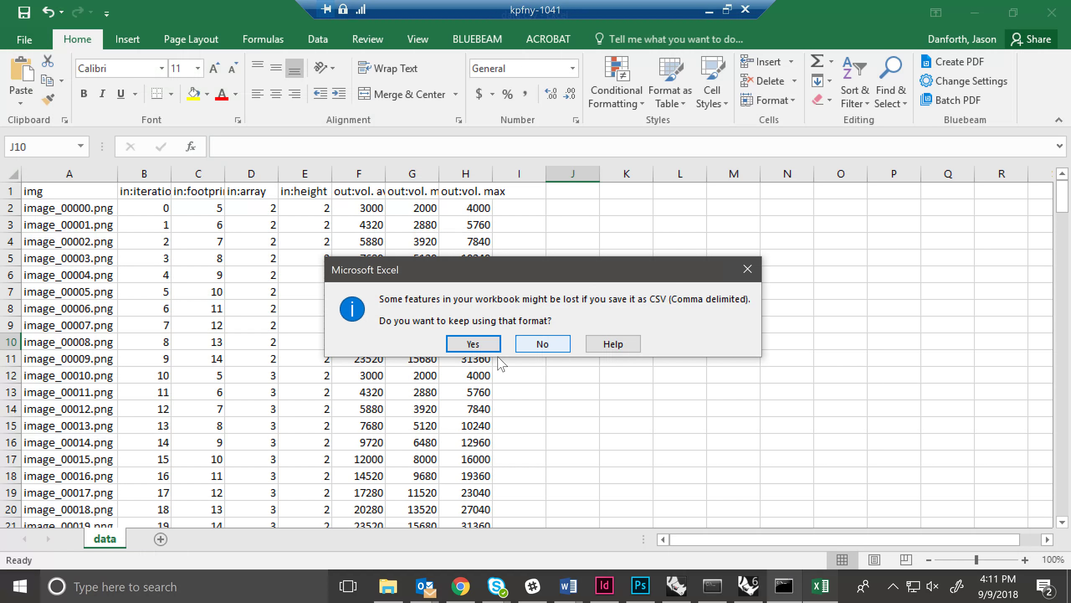
pyautogui.click(473, 343)
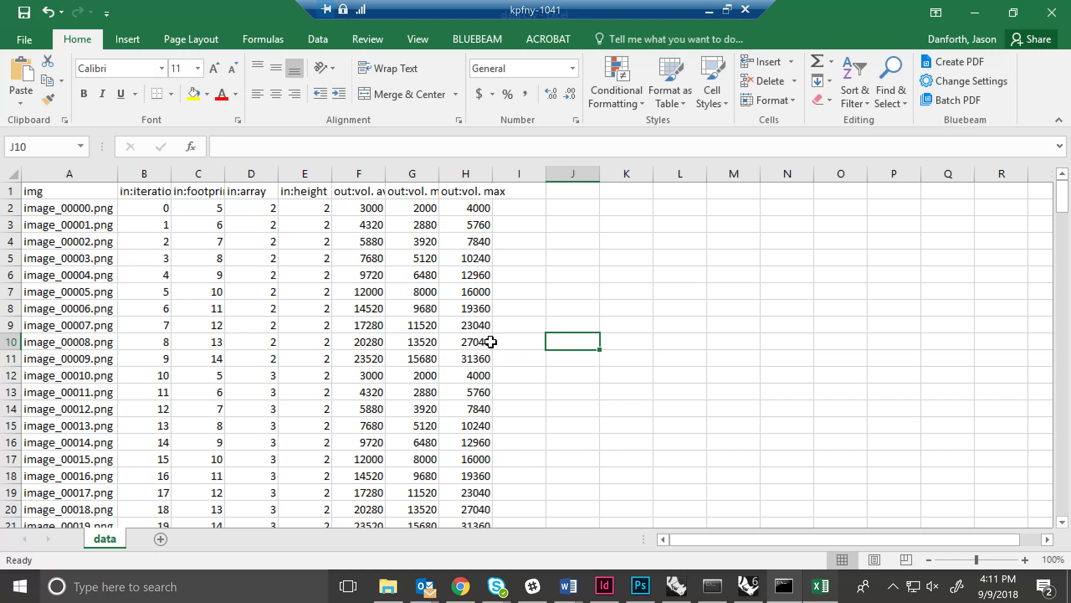
# - Minimize Excel and view the tutorial folder top, where data.csv now shows 8.63 KB
pyautogui.click(976, 13)
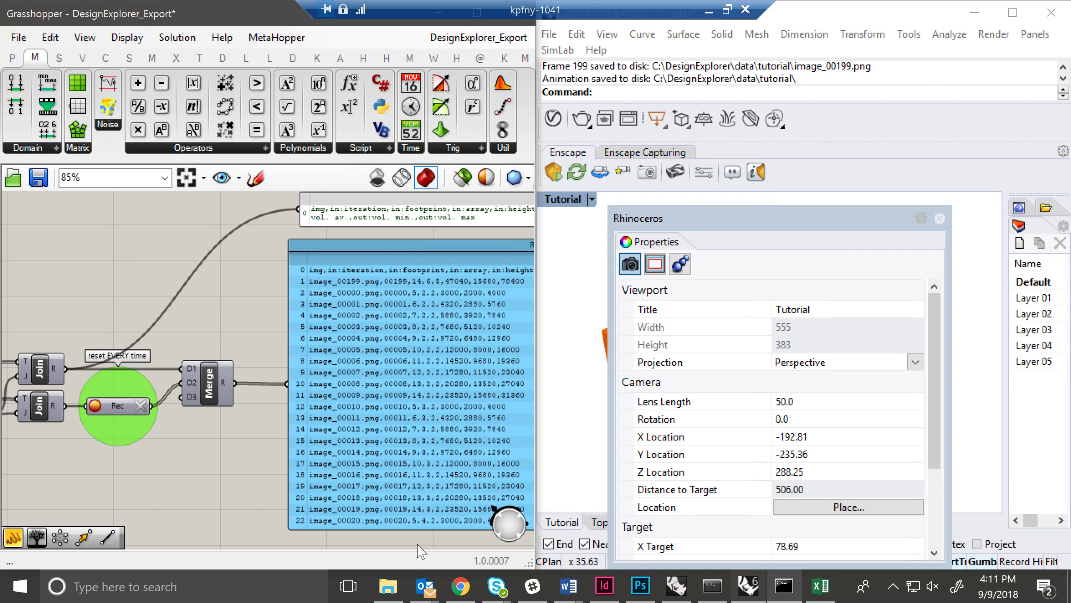
pyautogui.click(401, 593)
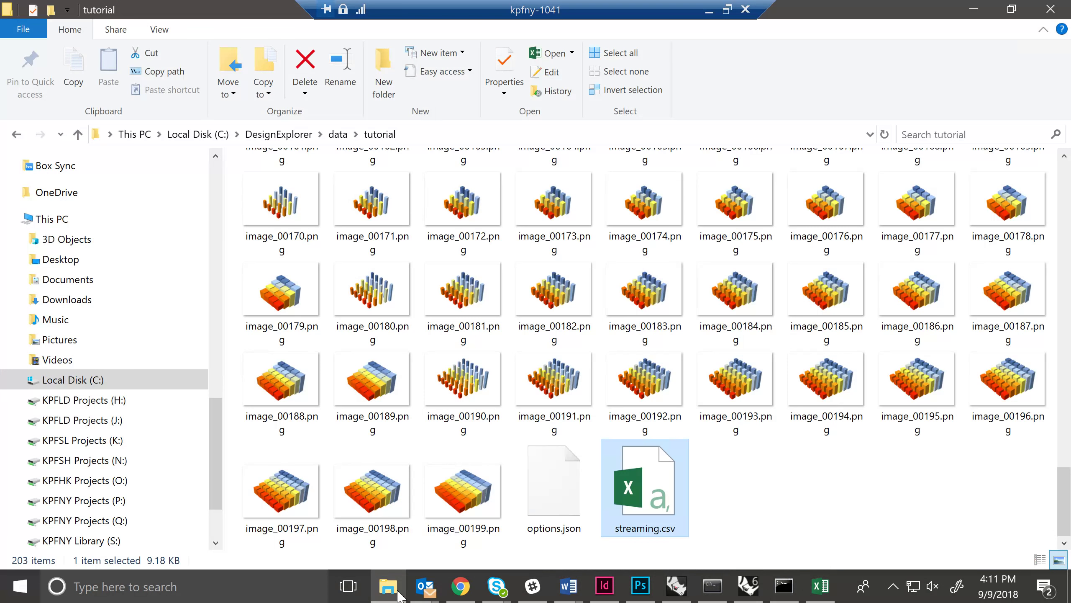
pyautogui.click(800, 521)
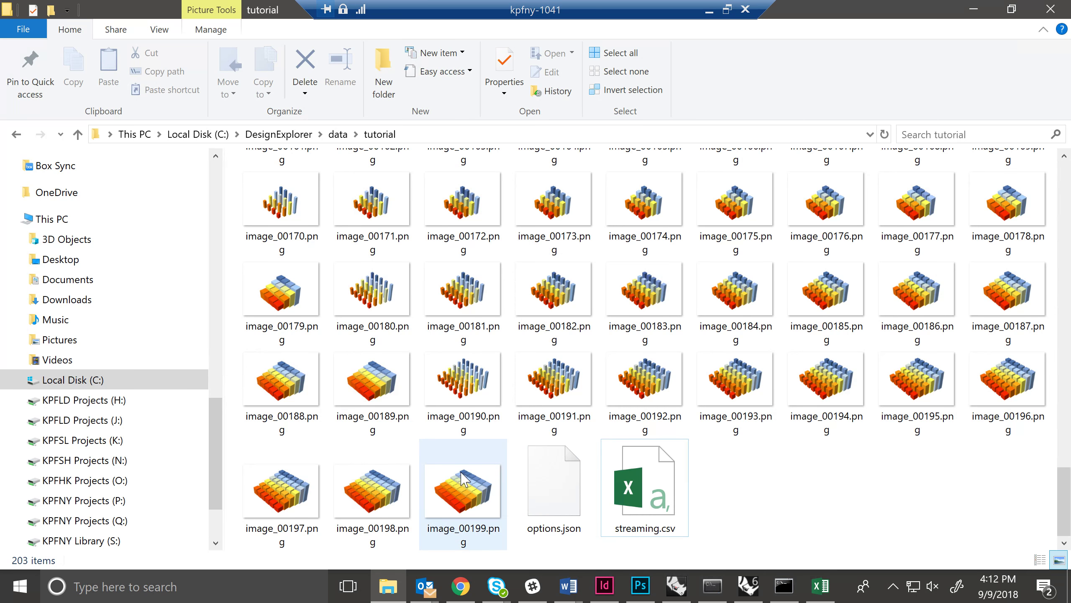
pyautogui.scroll(15, 458, 490)
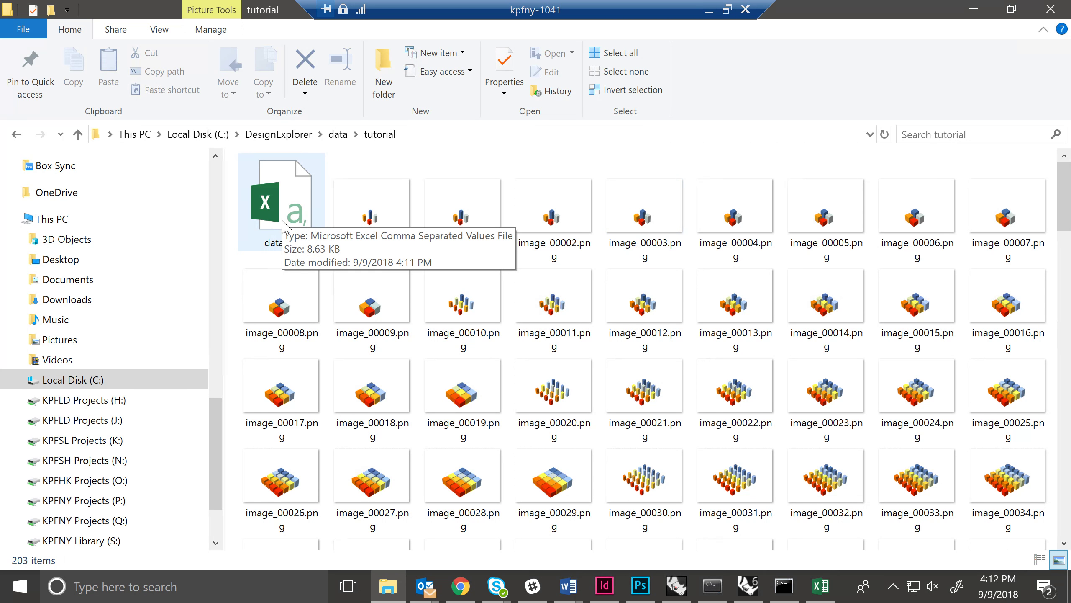
pyautogui.hotkey('alt', 'Tab')
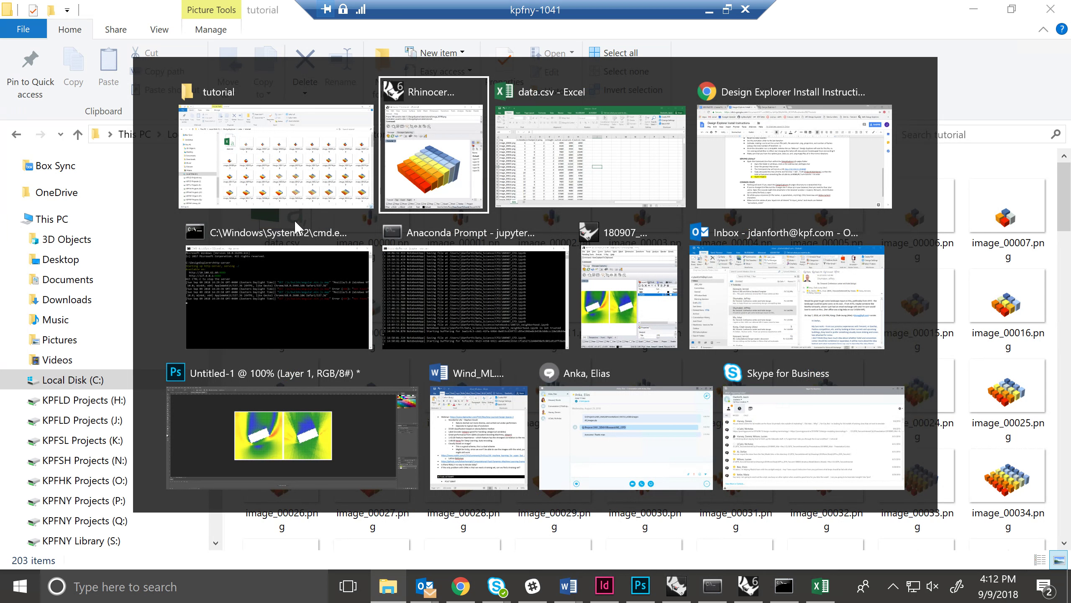
pyautogui.hotkey('alt', 'Tab')
pyautogui.hotkey('alt', 'Tab')
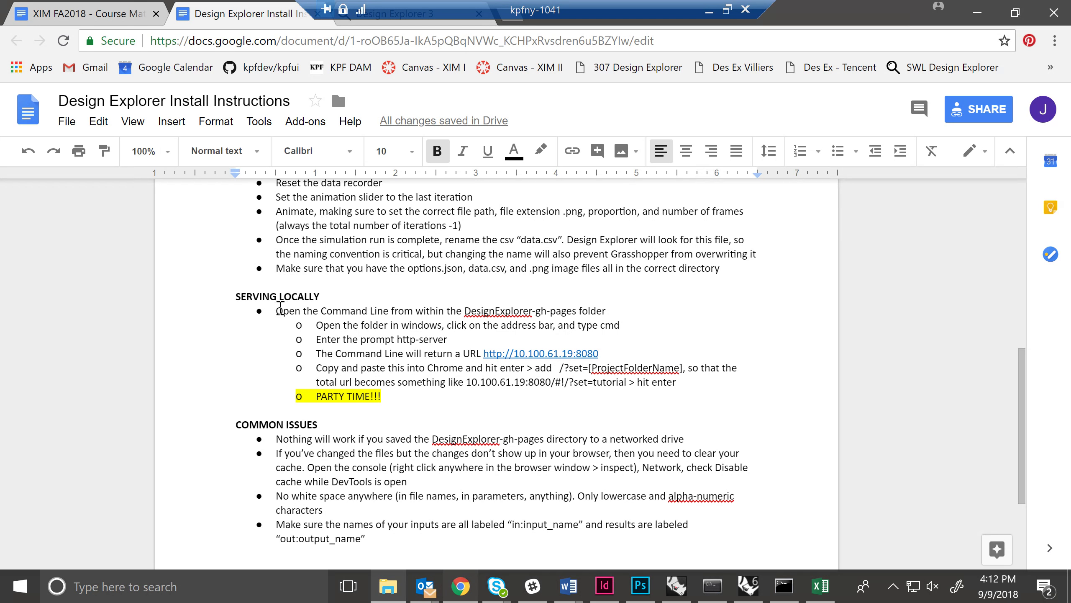
pyautogui.moveTo(277, 310); pyautogui.dragTo(579, 327)
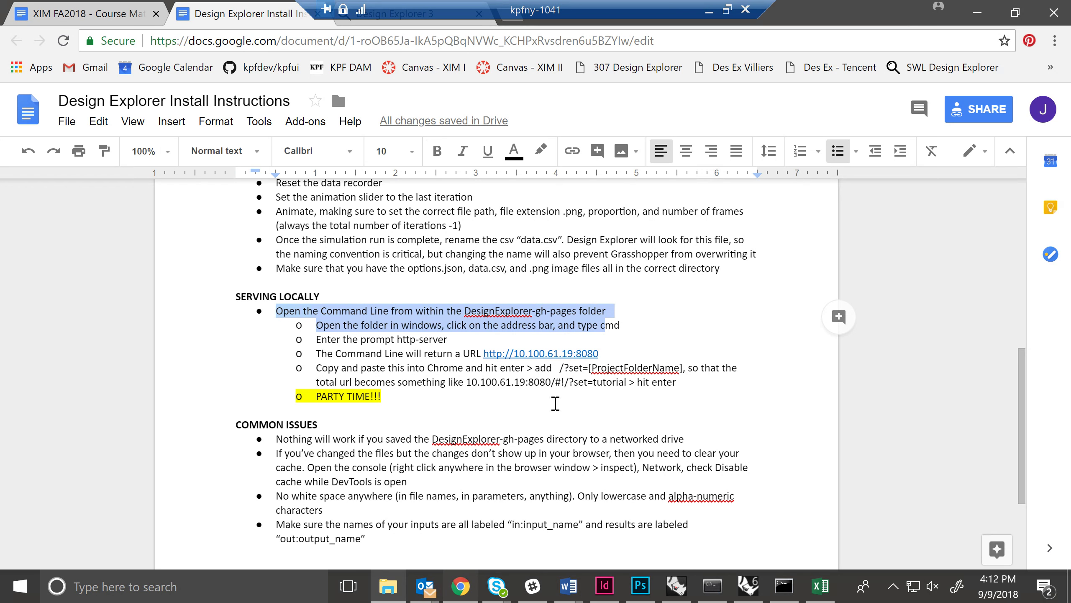
# - Go up to the DesignExplorer folder, browse into data\tutorial and back, then select the address bar
pyautogui.hotkey('alt', 'Tab')
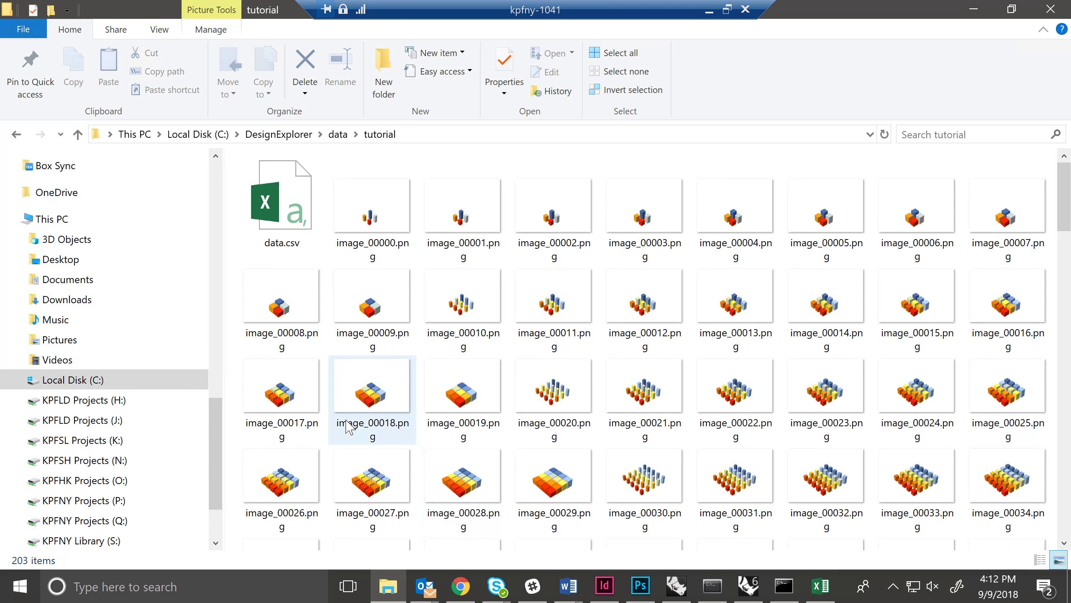
pyautogui.click(296, 136)
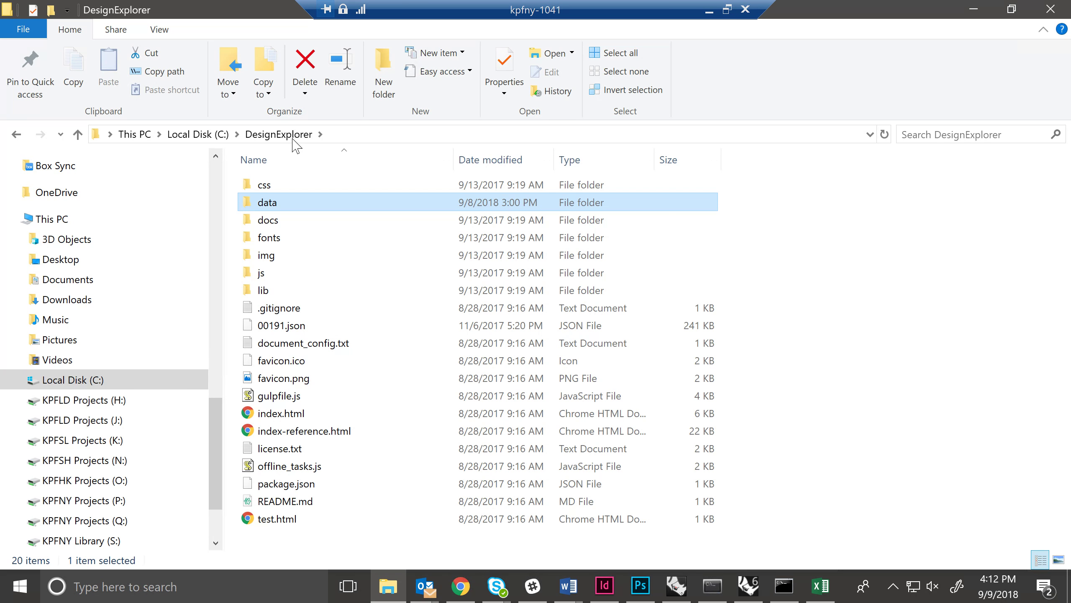
pyautogui.click(340, 133)
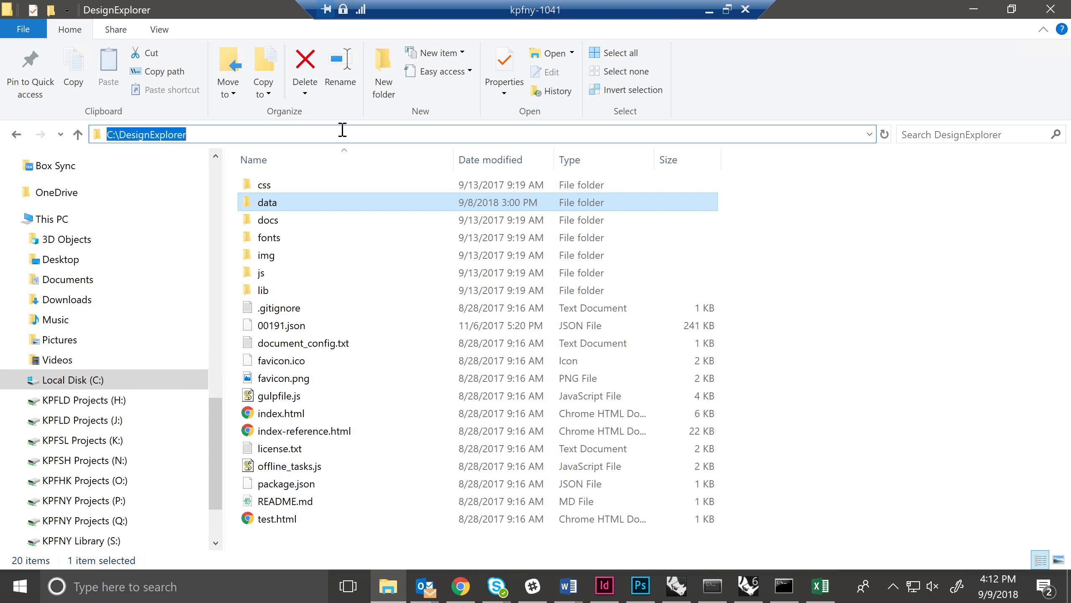
pyautogui.click(795, 289)
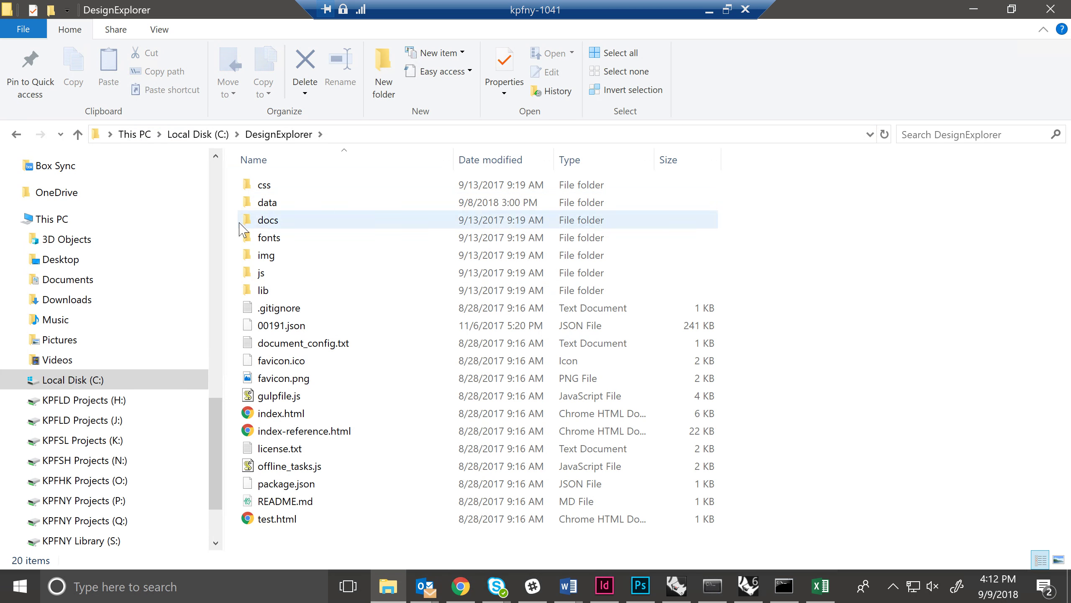
pyautogui.doubleClick(278, 202)
pyautogui.click(279, 240)
pyautogui.doubleClick(278, 239)
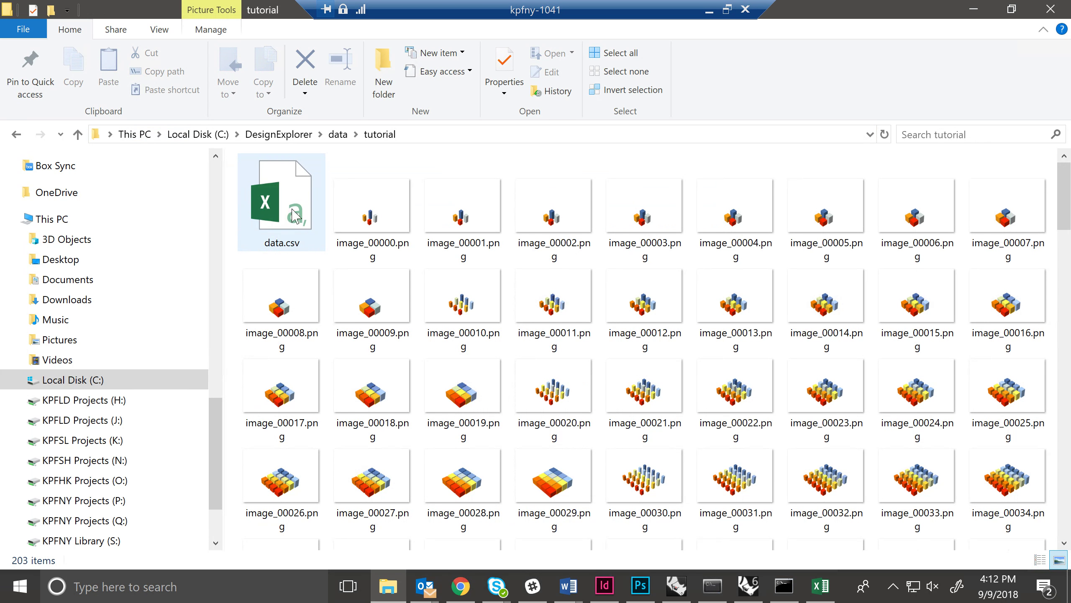
pyautogui.click(298, 136)
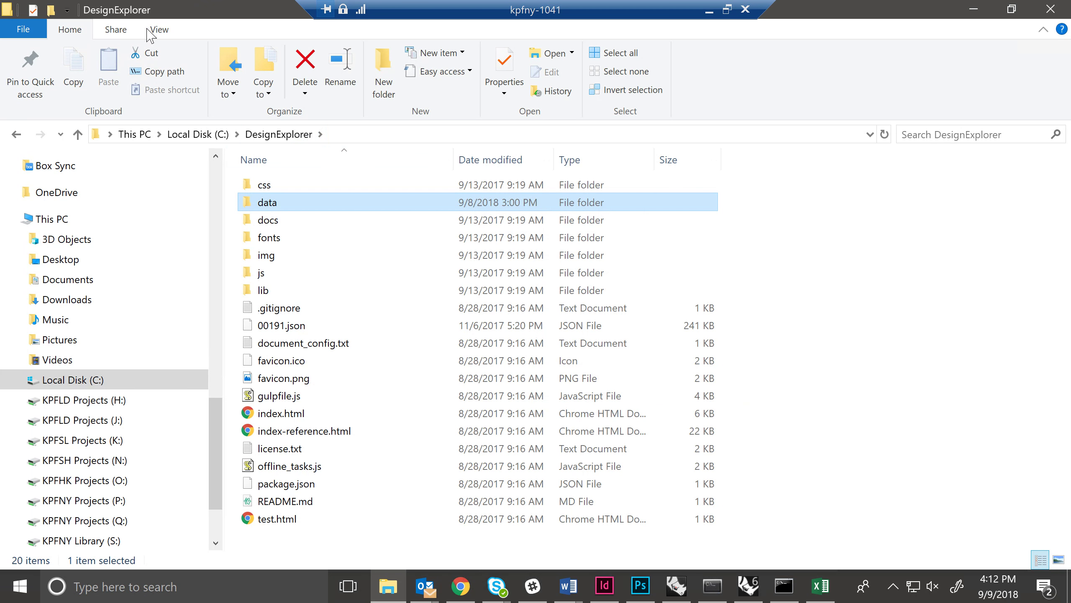
pyautogui.click(379, 135)
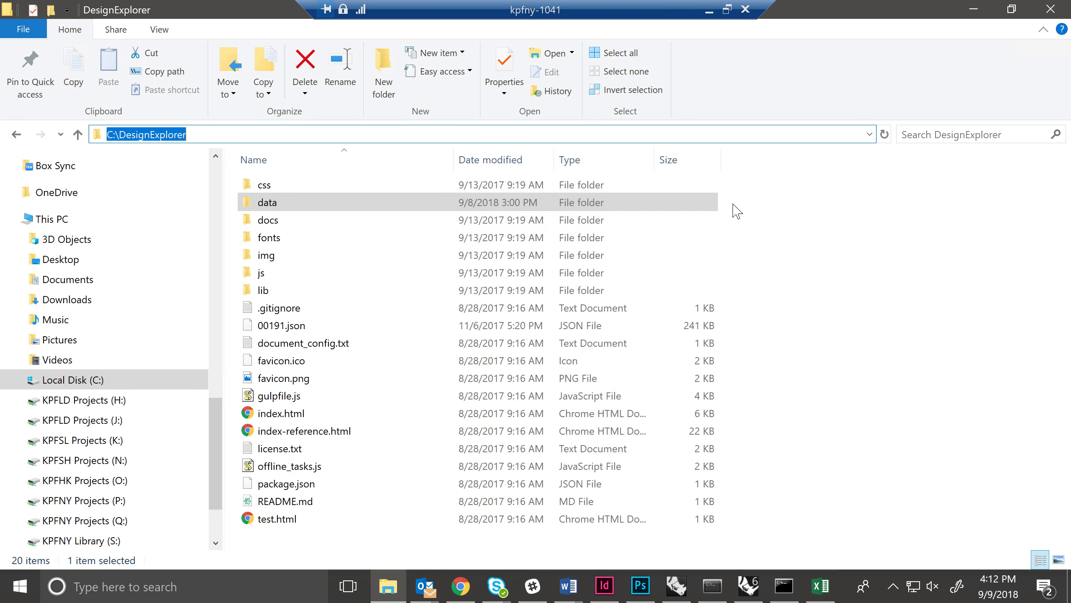
# - Launch Command Prompt in C:\DesignExplorer via cmd and move its window aside
pyautogui.write('cmd')
pyautogui.press('Return')
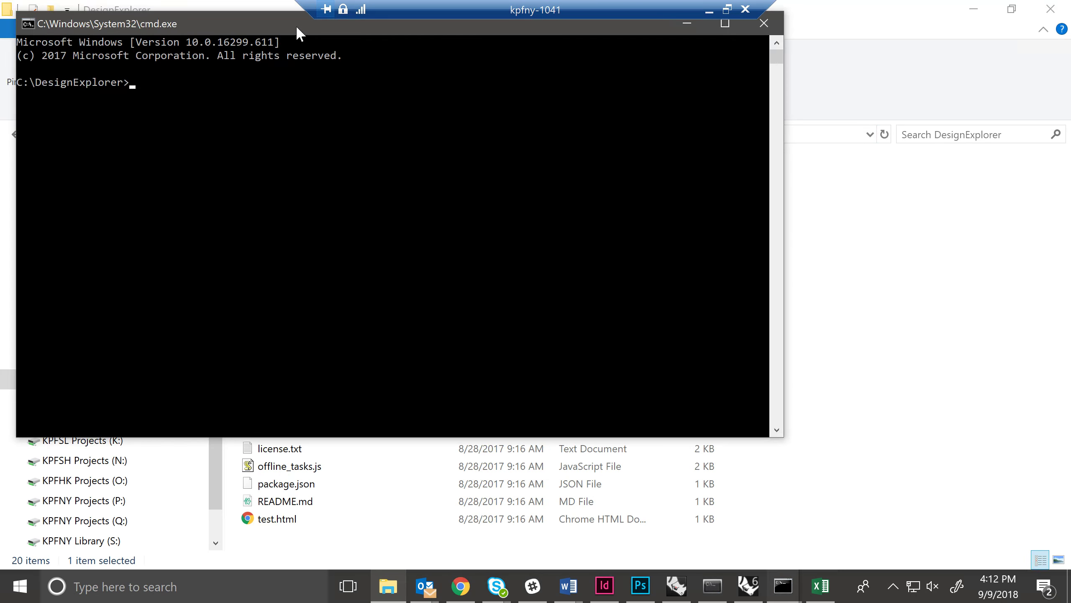
pyautogui.moveTo(297, 31); pyautogui.dragTo(341, 88)
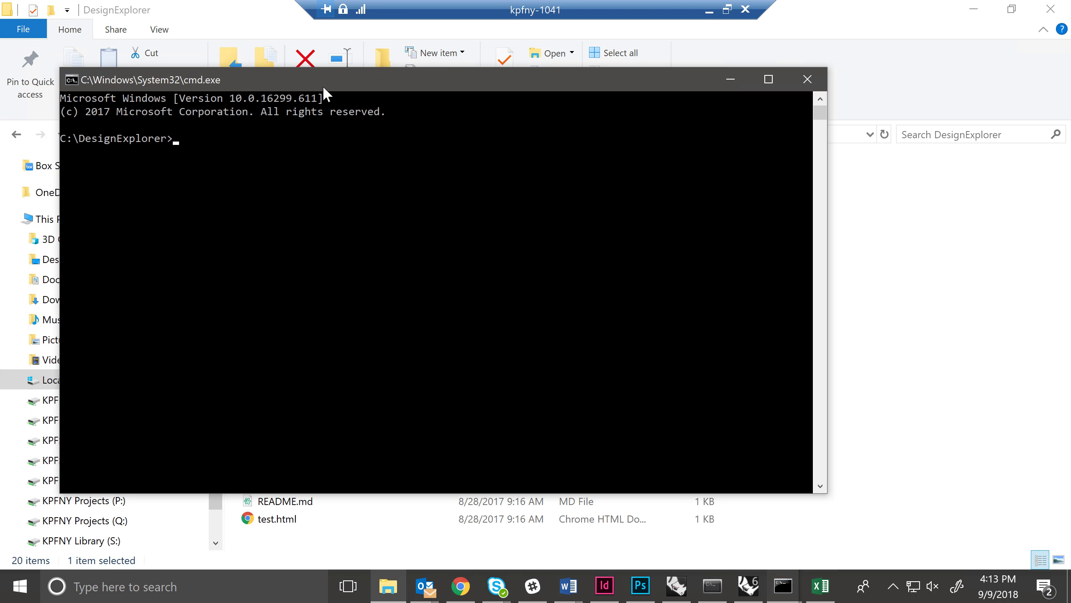
pyautogui.moveTo(324, 89); pyautogui.dragTo(371, 165)
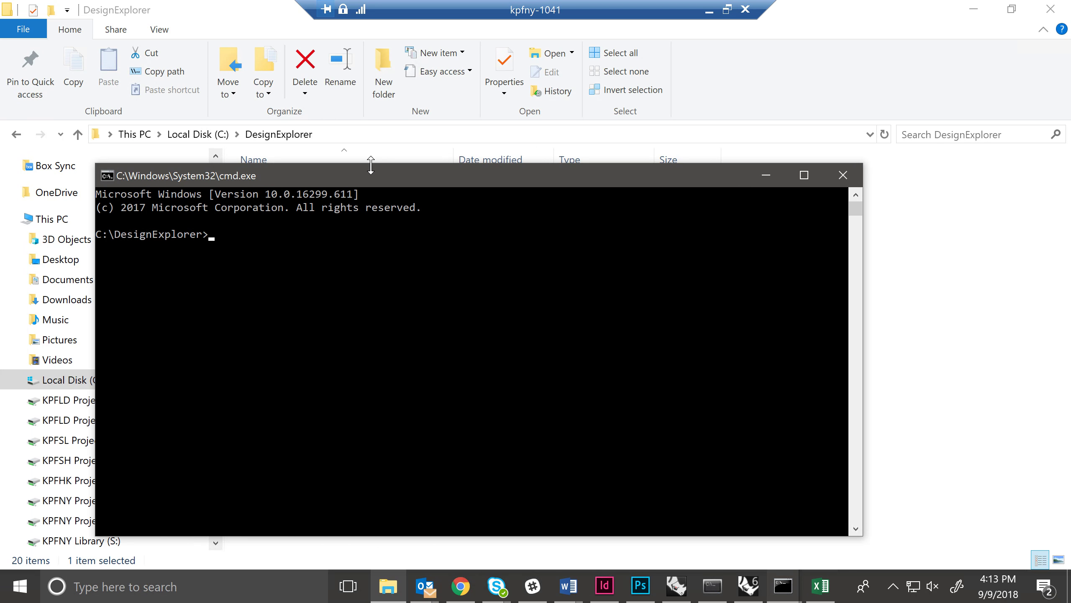
# - Look up the http-server command in the instructions, then return to Command Prompt
pyautogui.hotkey('alt', 'Tab')
pyautogui.hotkey('alt', 'Tab')
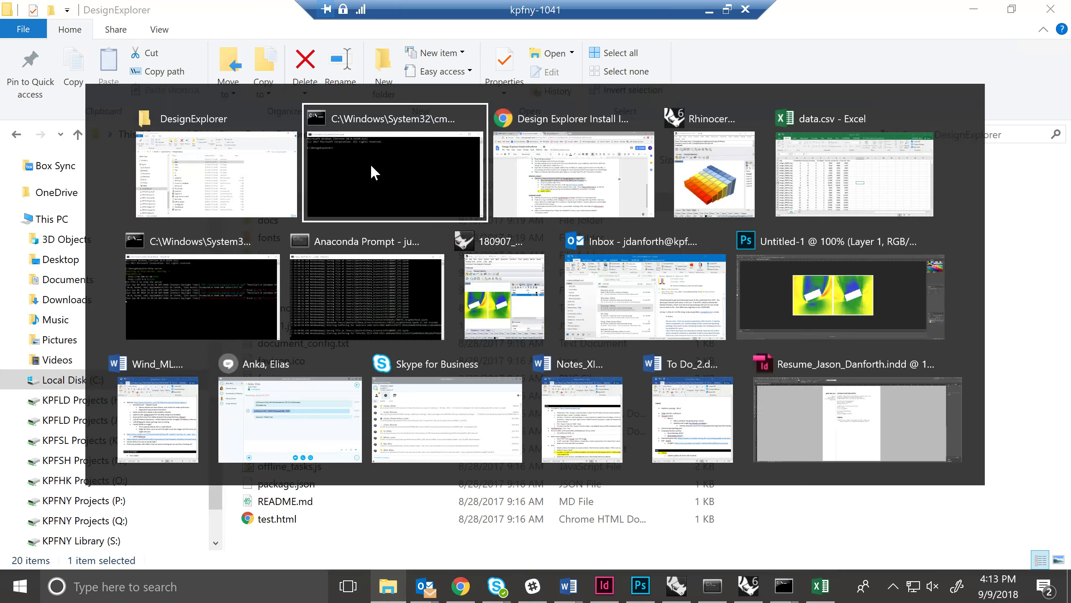
pyautogui.press('Tab')
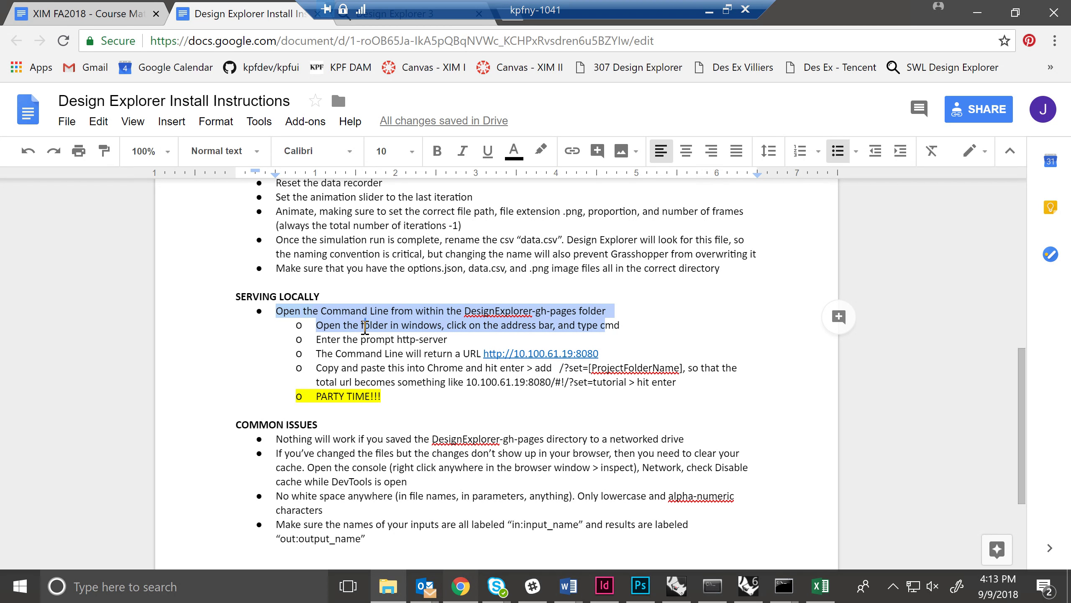
pyautogui.click(365, 324)
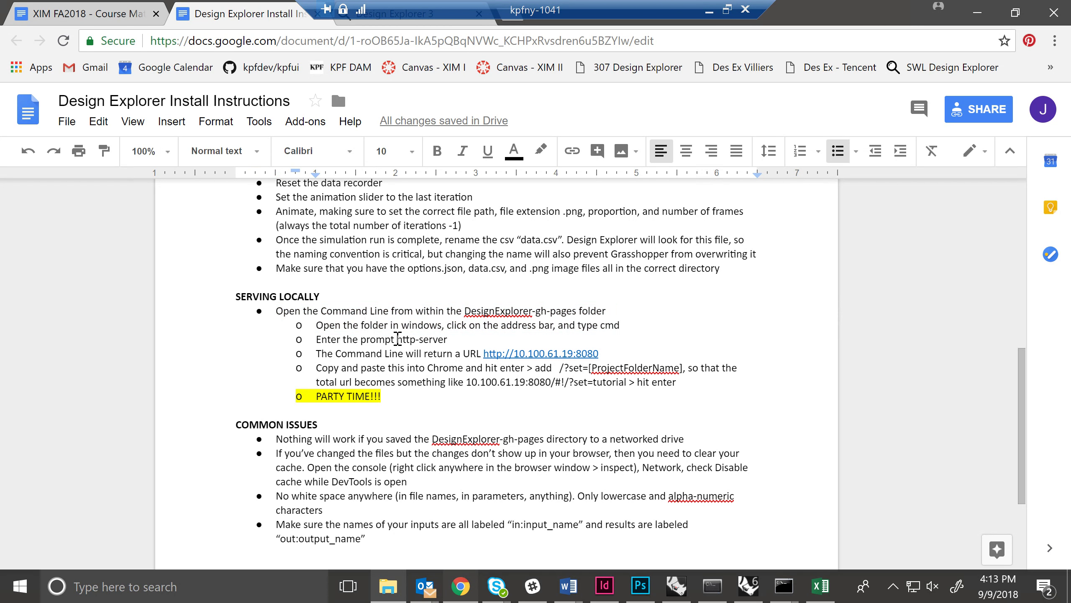
pyautogui.moveTo(397, 339); pyautogui.dragTo(446, 339)
pyautogui.hotkey('alt', 'Tab')
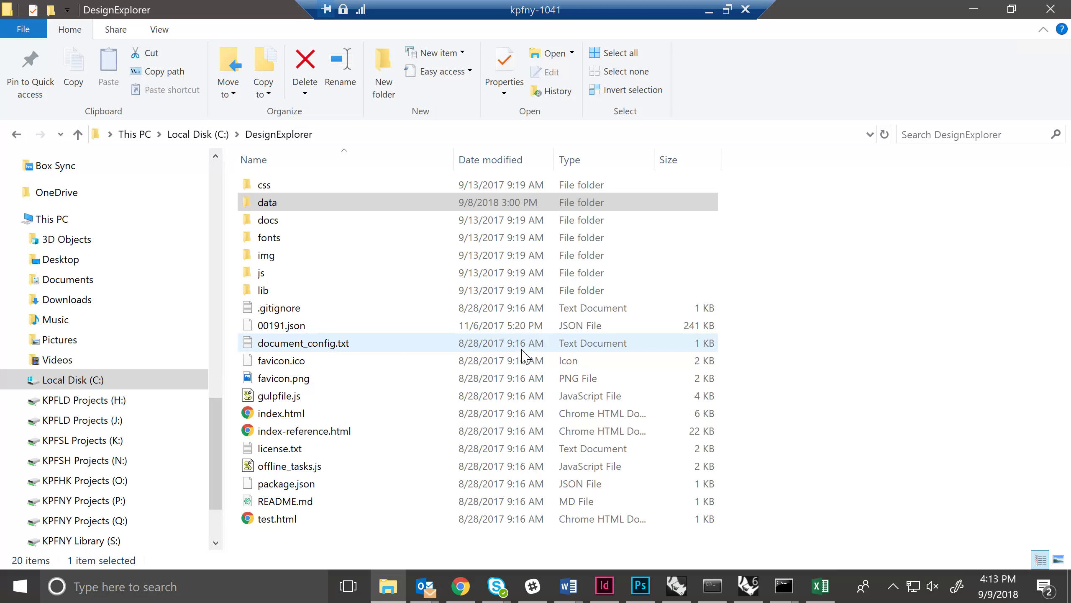
pyautogui.hotkey('alt', 'Tab')
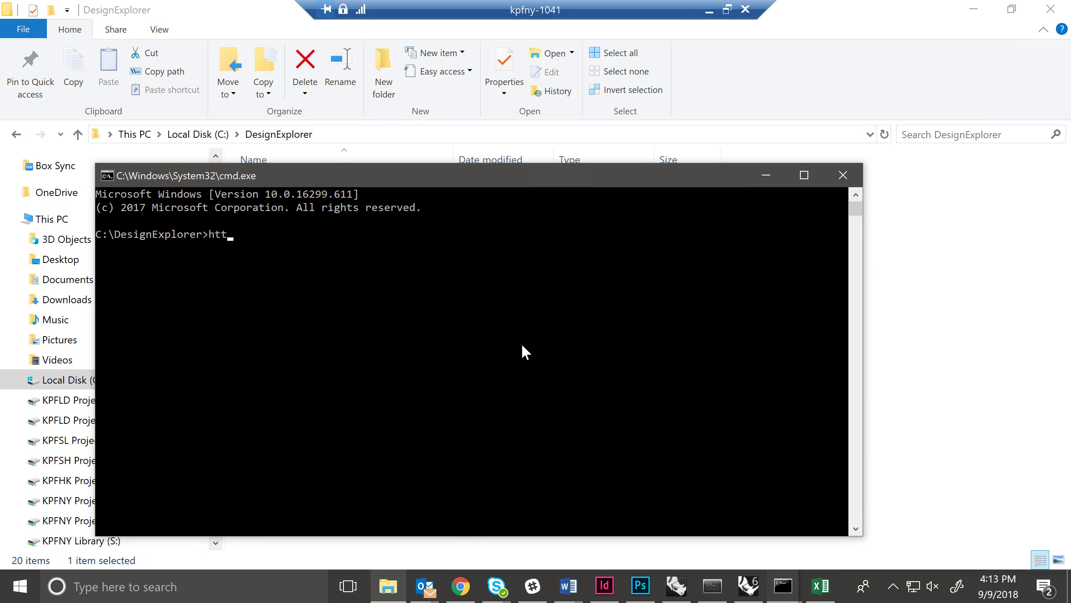
pyautogui.write('http-server')
pyautogui.press('Return')
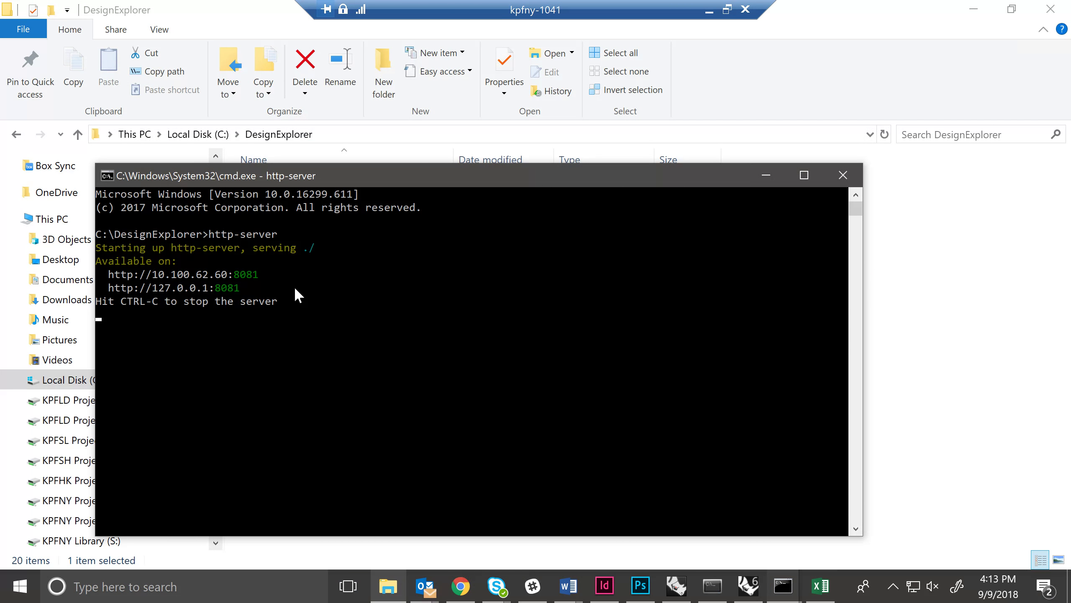
pyautogui.moveTo(109, 274); pyautogui.dragTo(211, 275)
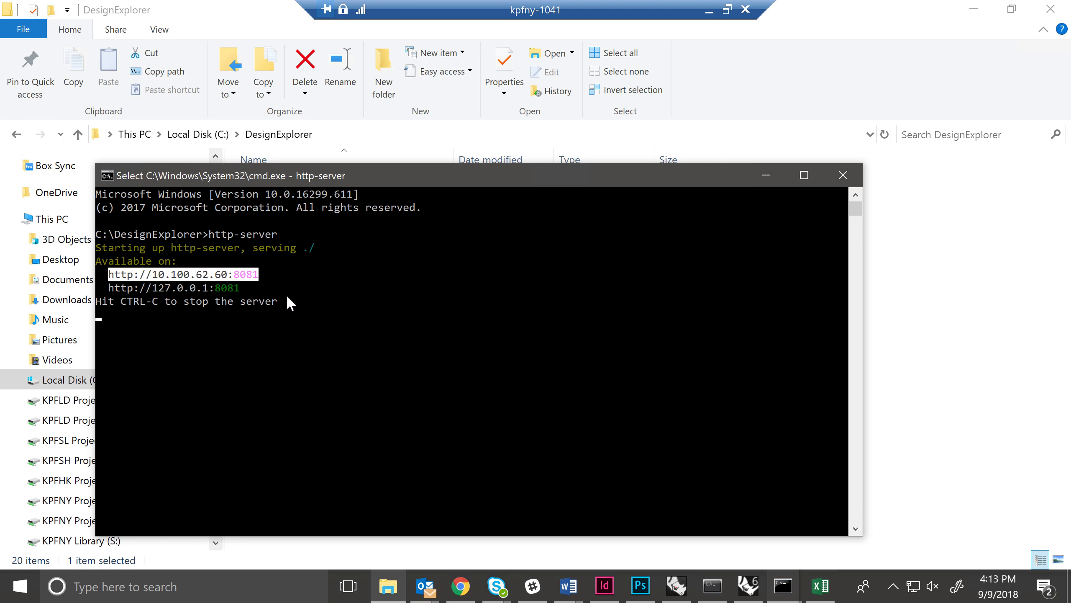
pyautogui.hotkey('ctrl', 'c')
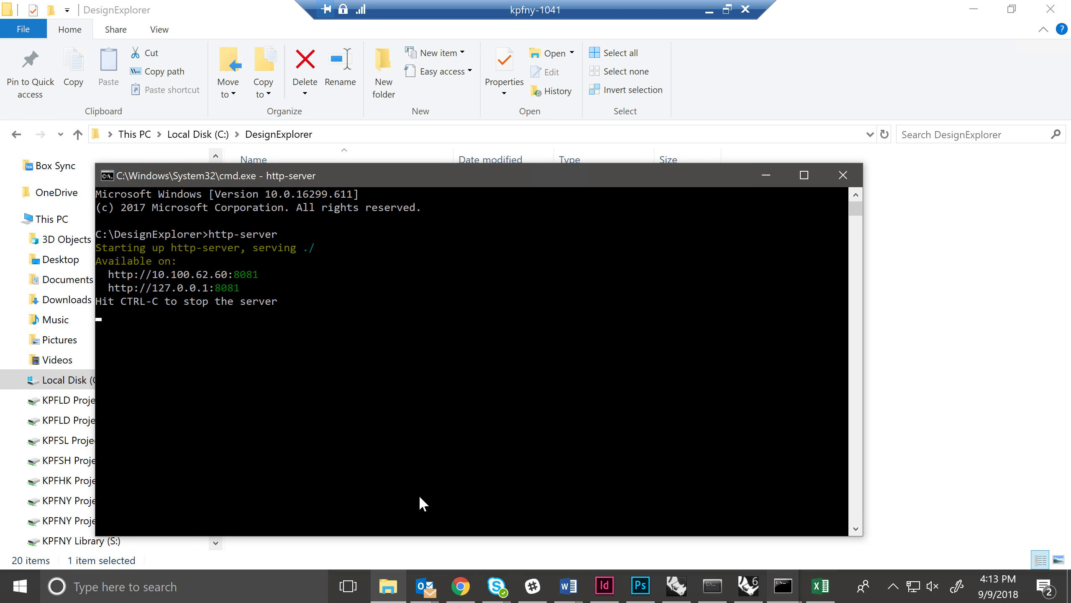
pyautogui.click(461, 586)
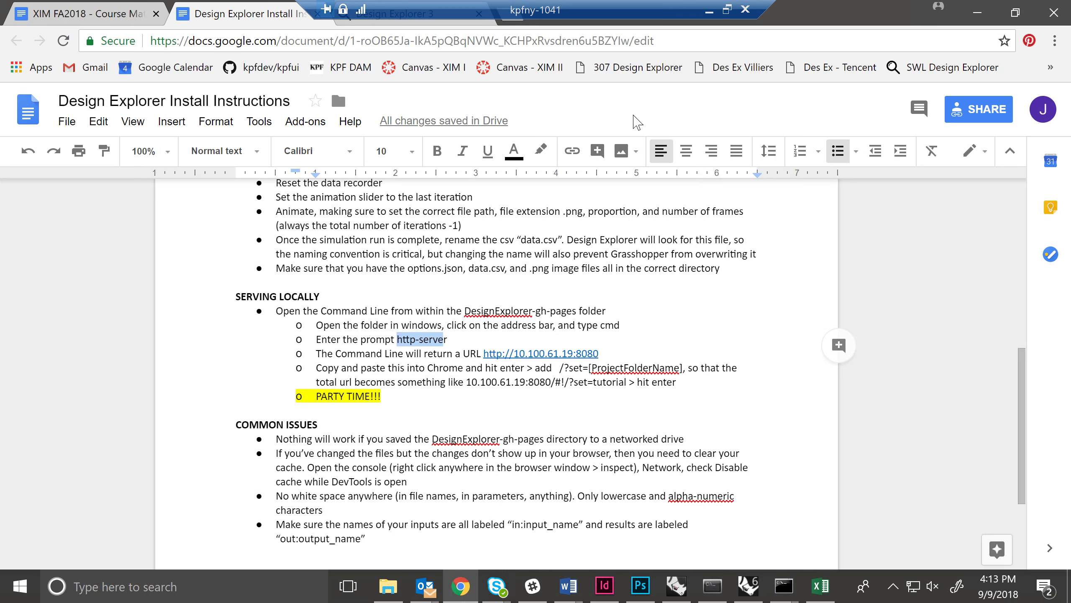
pyautogui.hotkey('ctrl', 't')
pyautogui.hotkey('ctrl', 'v')
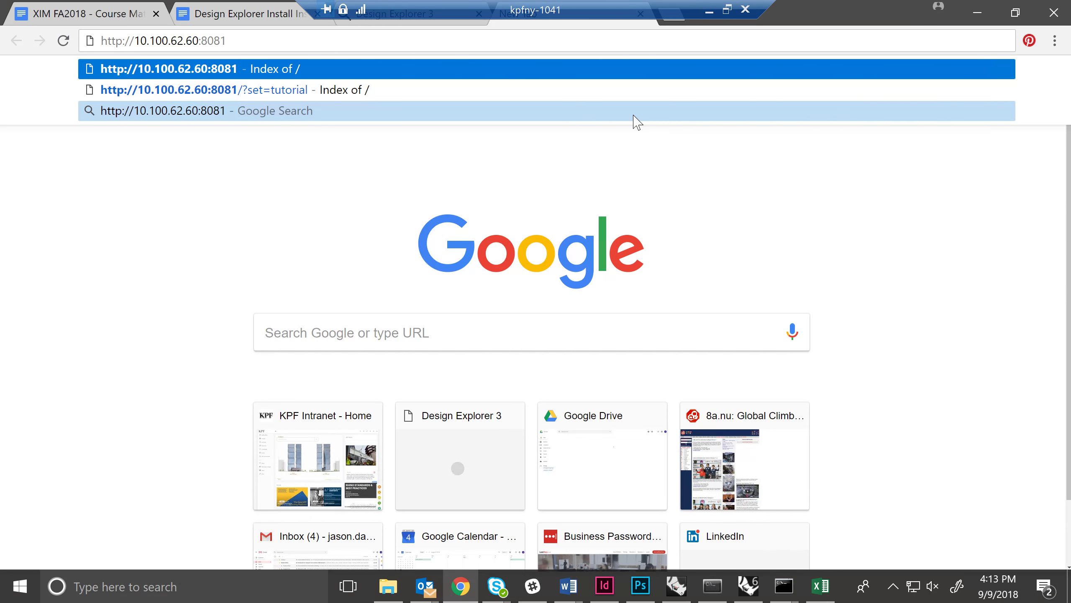
# - Load the local server page, then check the data folder and the /?set= syntax in the instructions
pyautogui.press('Return')
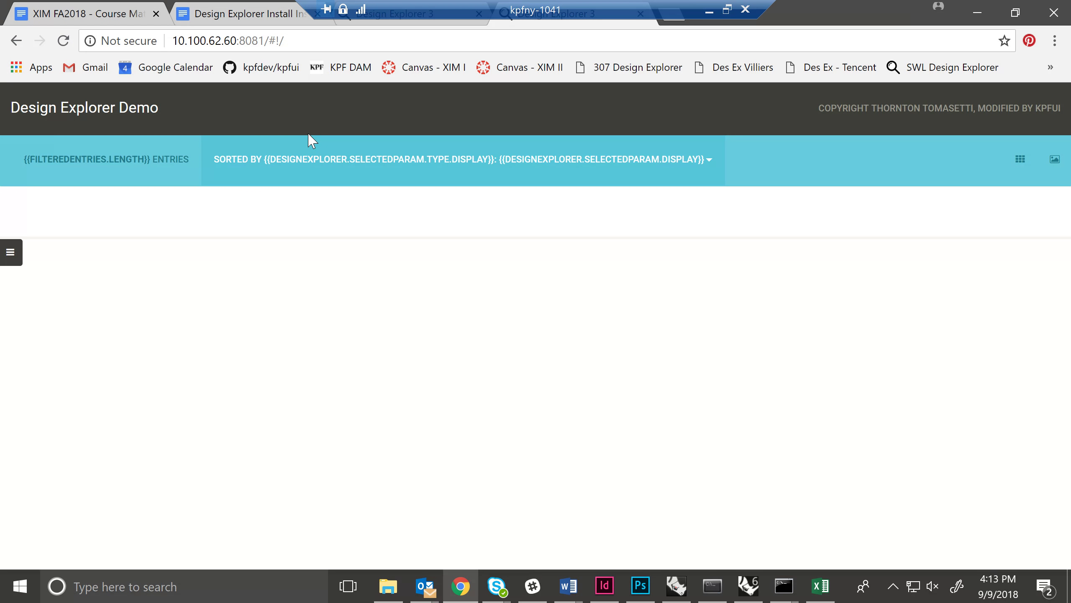
pyautogui.hotkey('alt', 'Tab')
pyautogui.hotkey('alt', 'Tab')
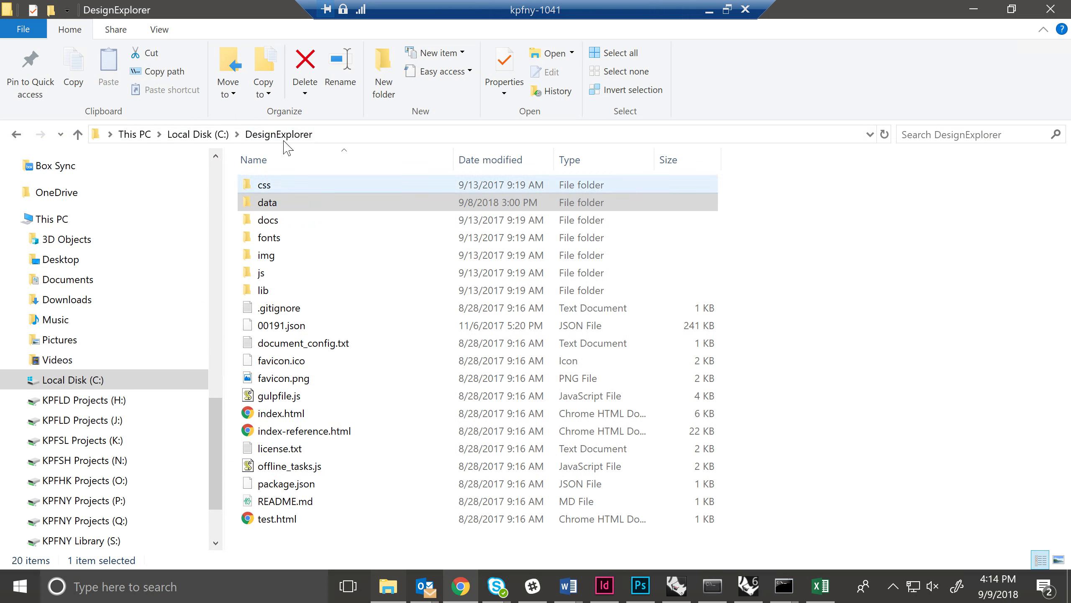
pyautogui.doubleClick(264, 204)
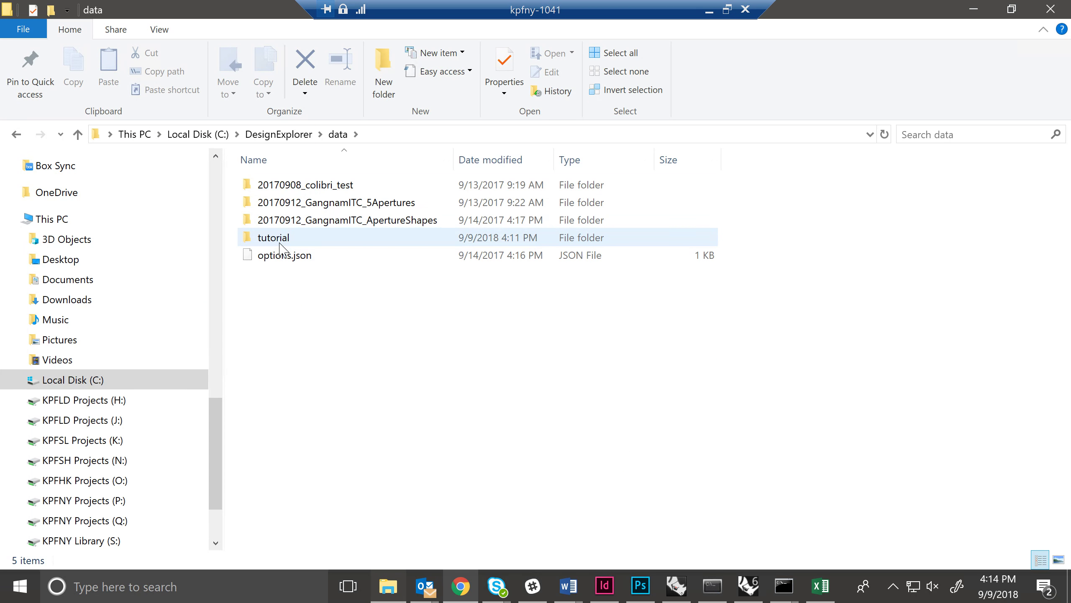
pyautogui.hotkey('alt', 'Tab')
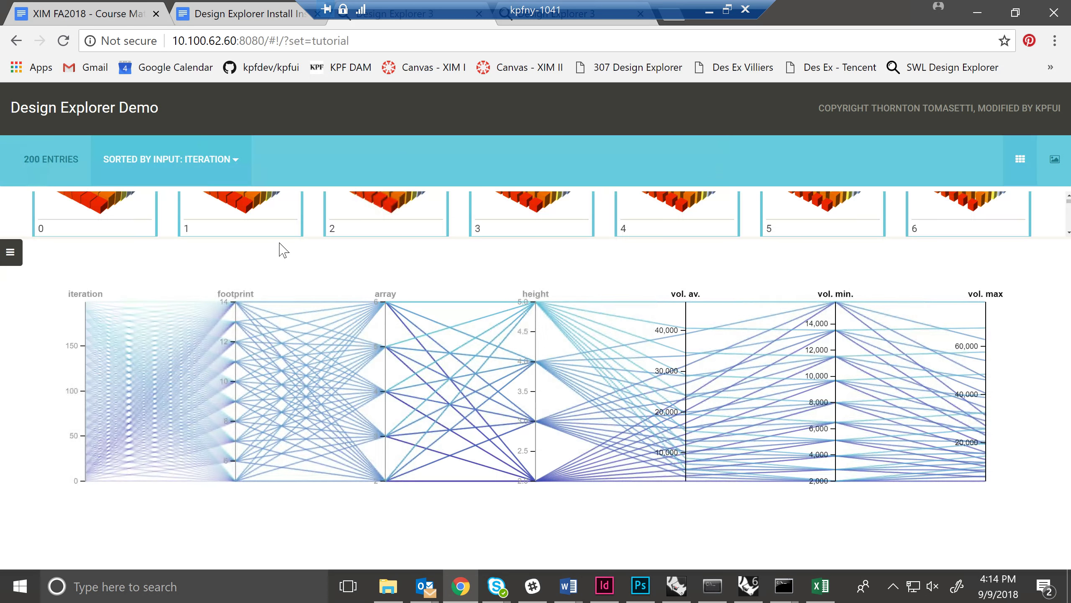
pyautogui.hotkey('ctrl', 'shift', 'Tab')
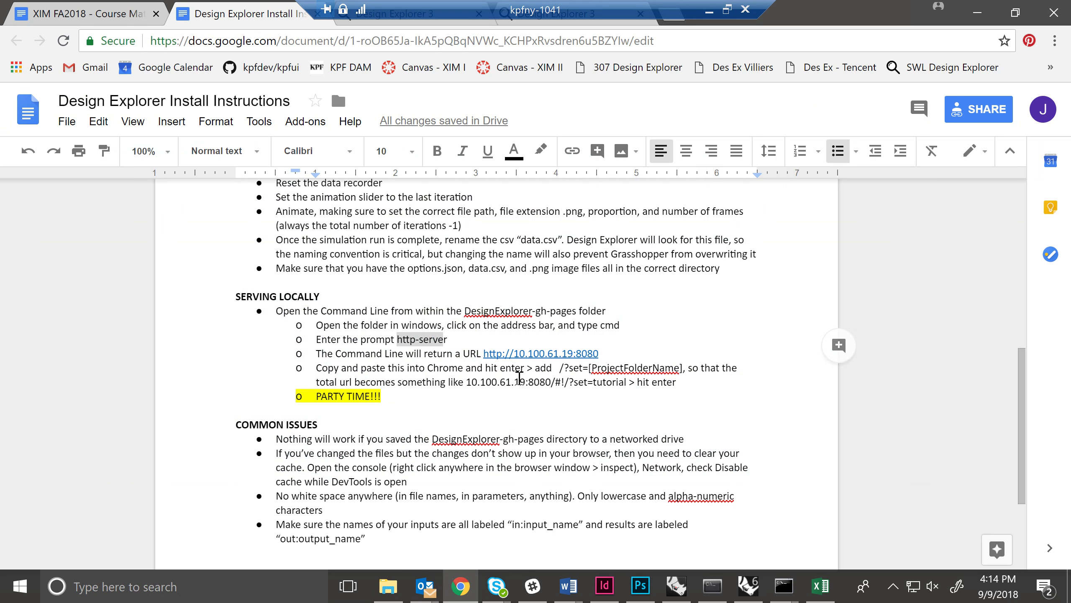
pyautogui.moveTo(559, 367); pyautogui.dragTo(685, 367)
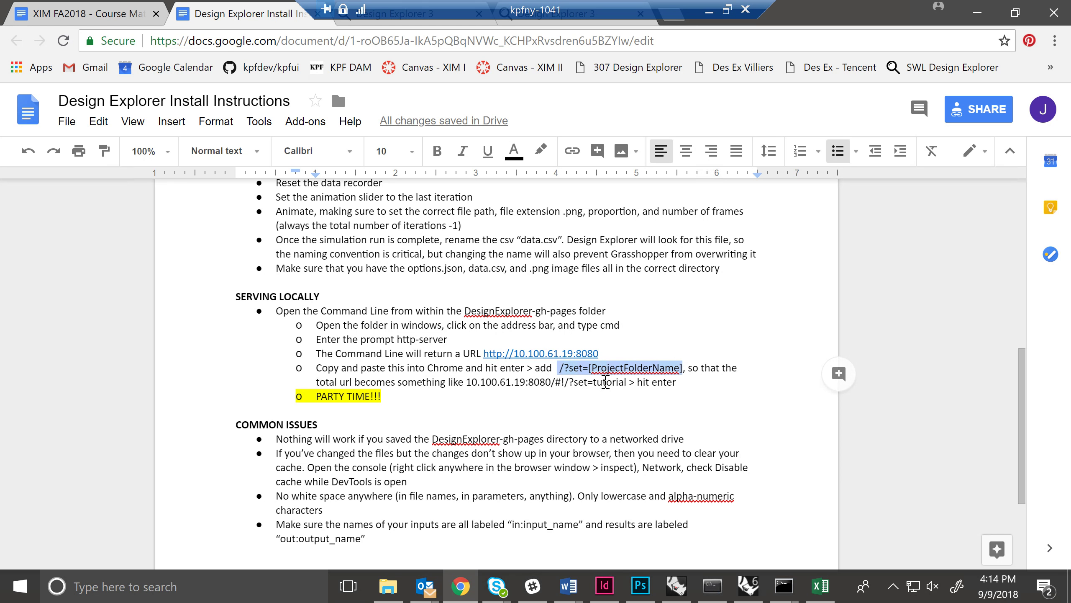
pyautogui.hotkey('alt', 'Tab')
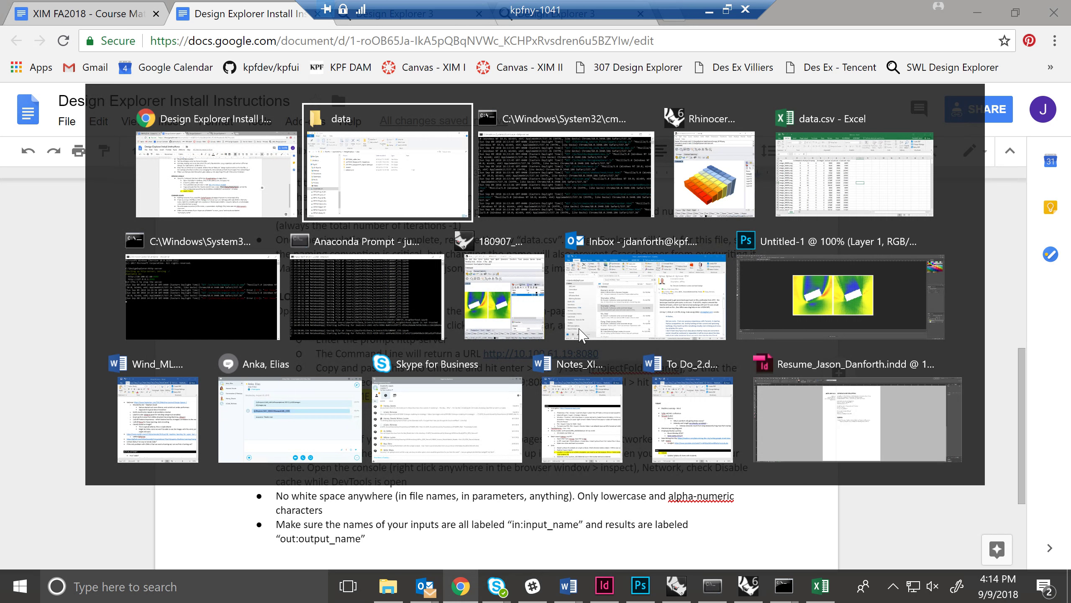
pyautogui.click(197, 176)
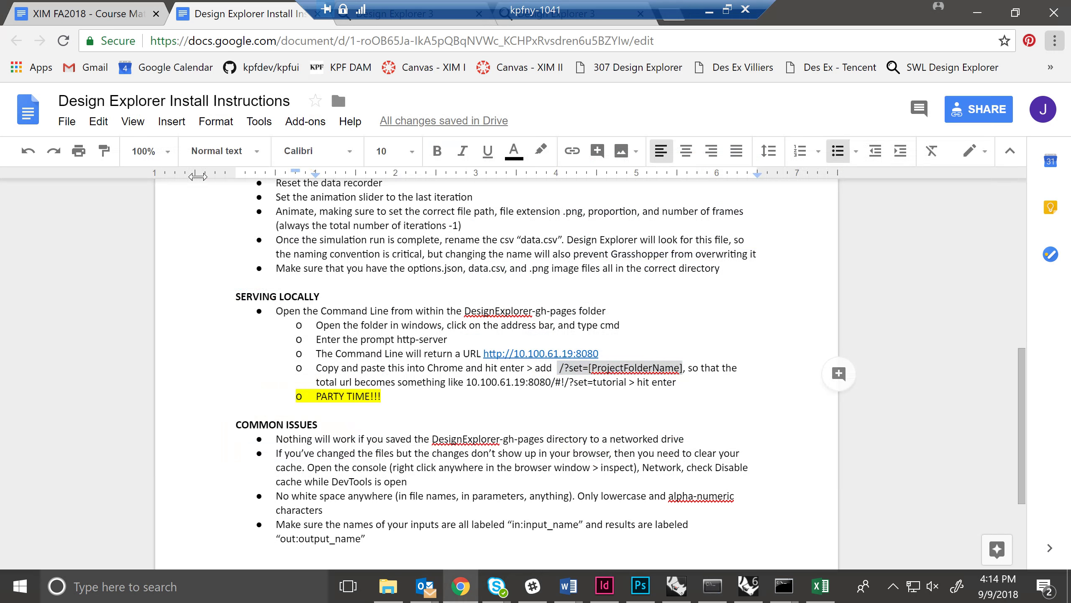
# - Append ?set=tutorial to the Design Explorer URL and reload the page
pyautogui.hotkey('ctrl', 'Tab')
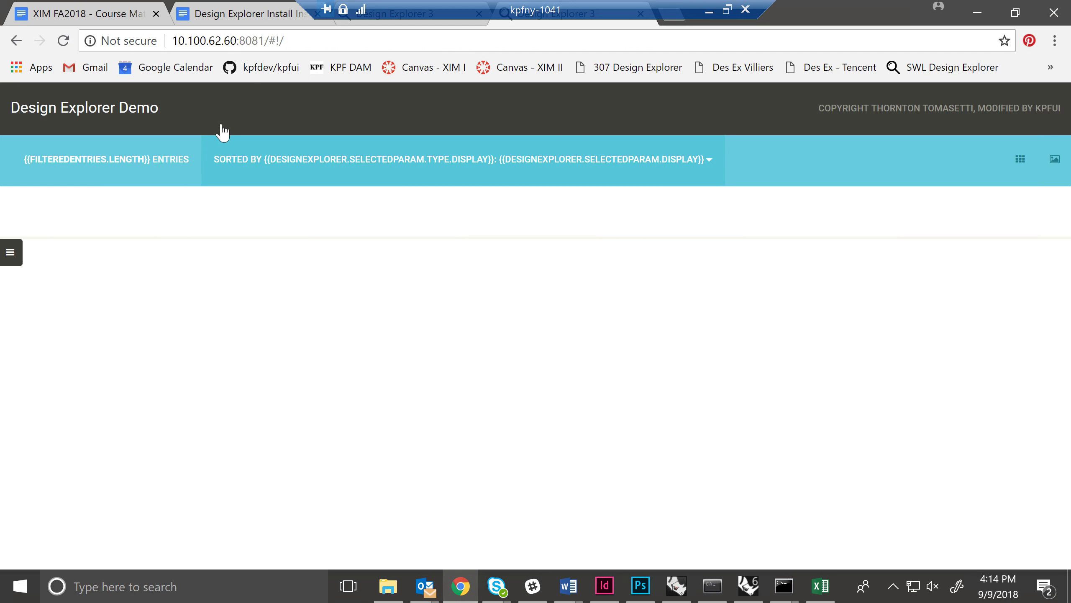
pyautogui.click(314, 40)
pyautogui.click(314, 40)
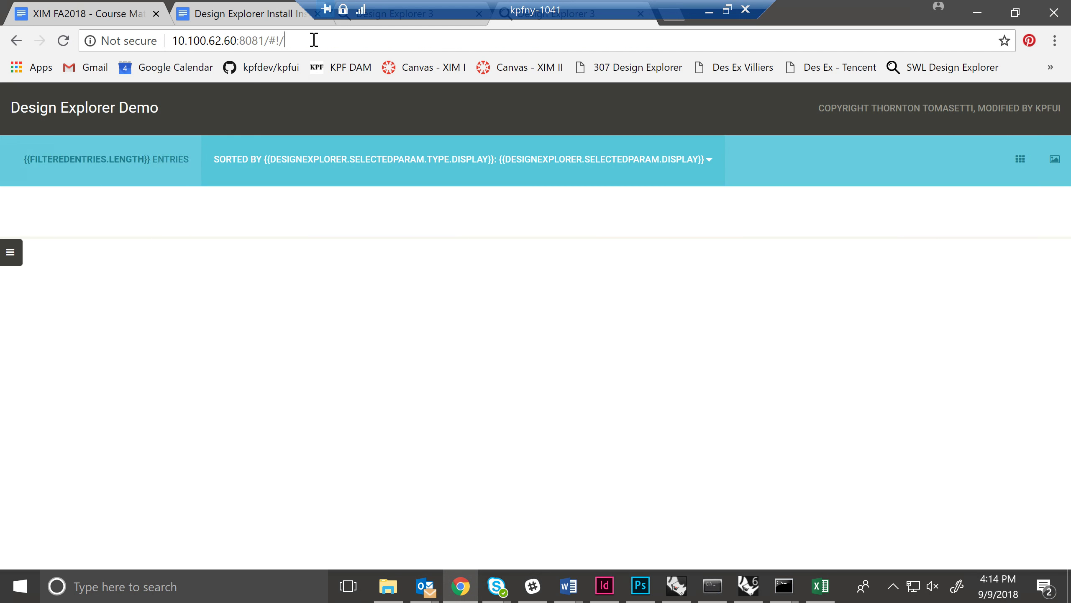
pyautogui.write('?set')
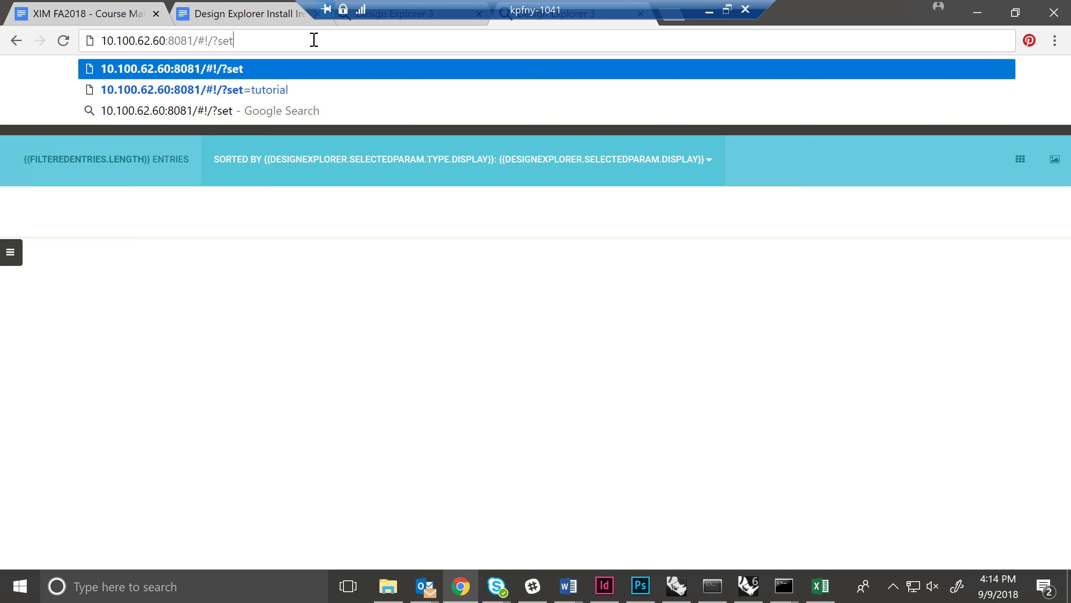
pyautogui.write('-')
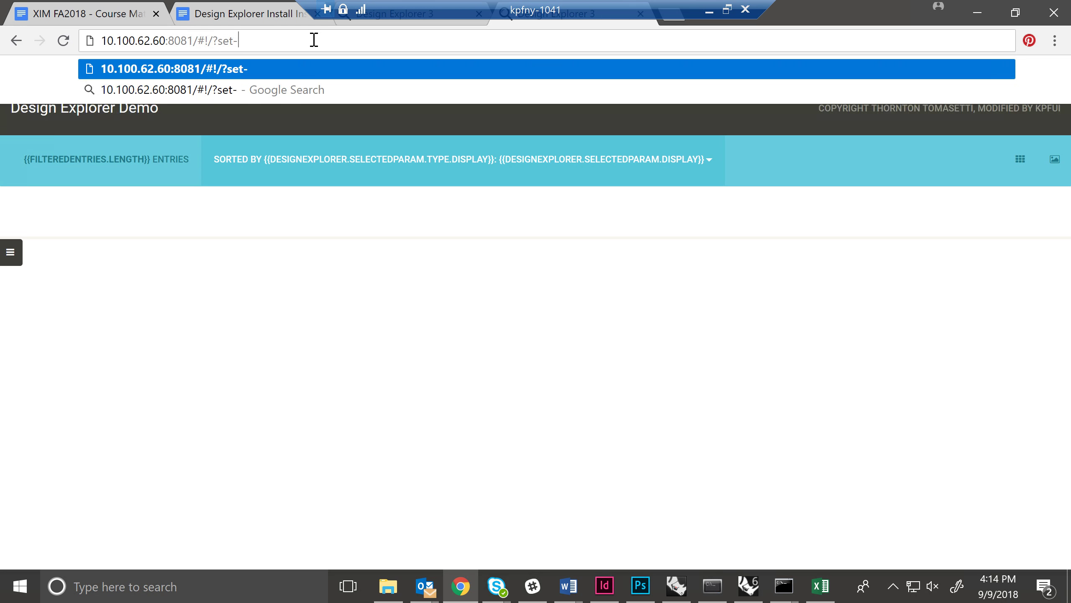
pyautogui.press('BackSpace')
pyautogui.write('=tutorial')
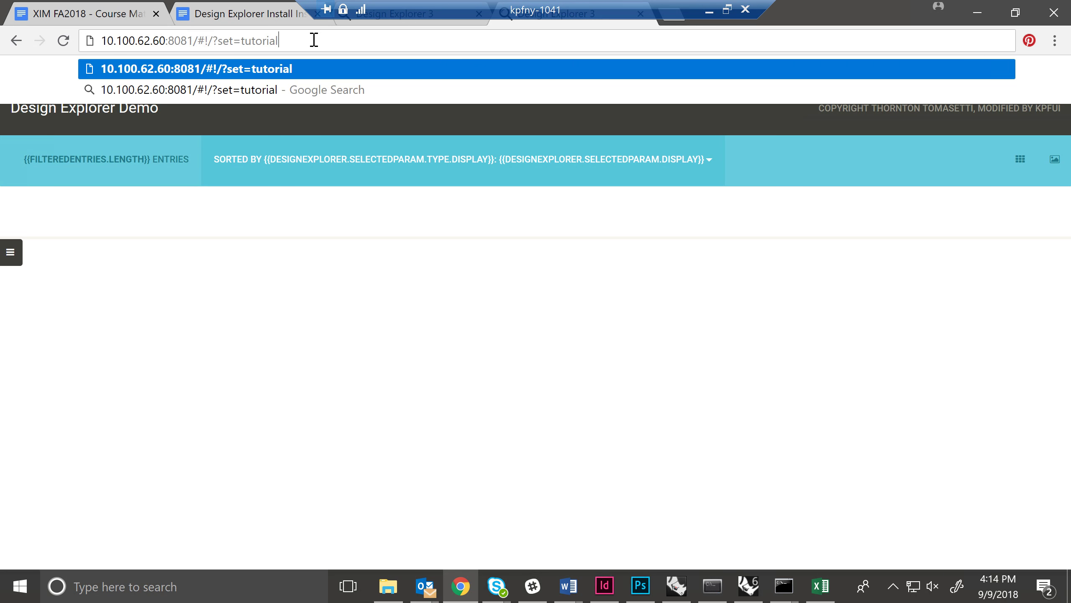
pyautogui.press('Return')
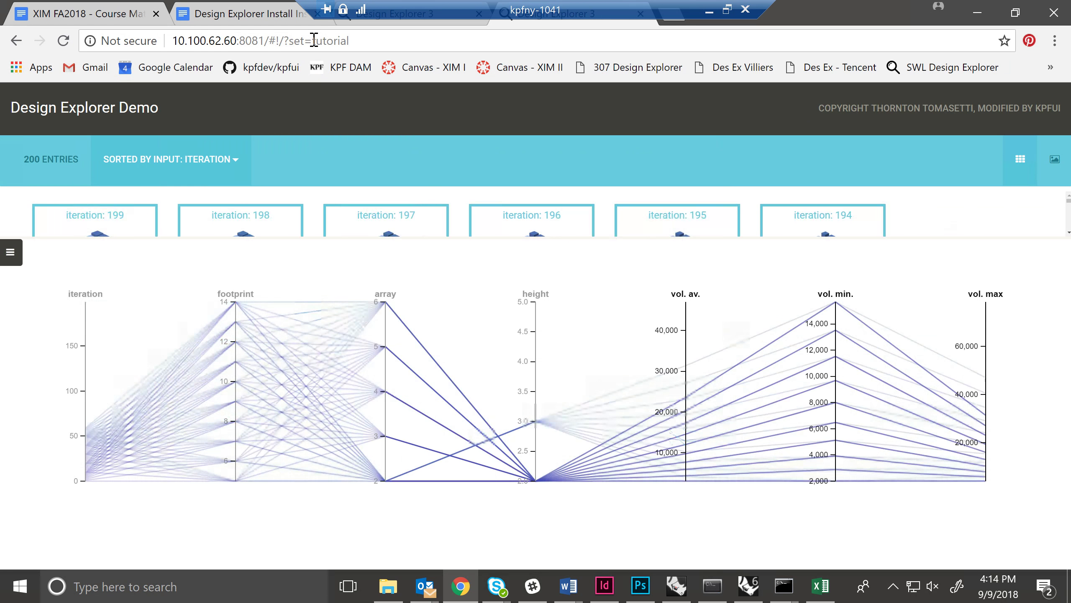
pyautogui.click(228, 14)
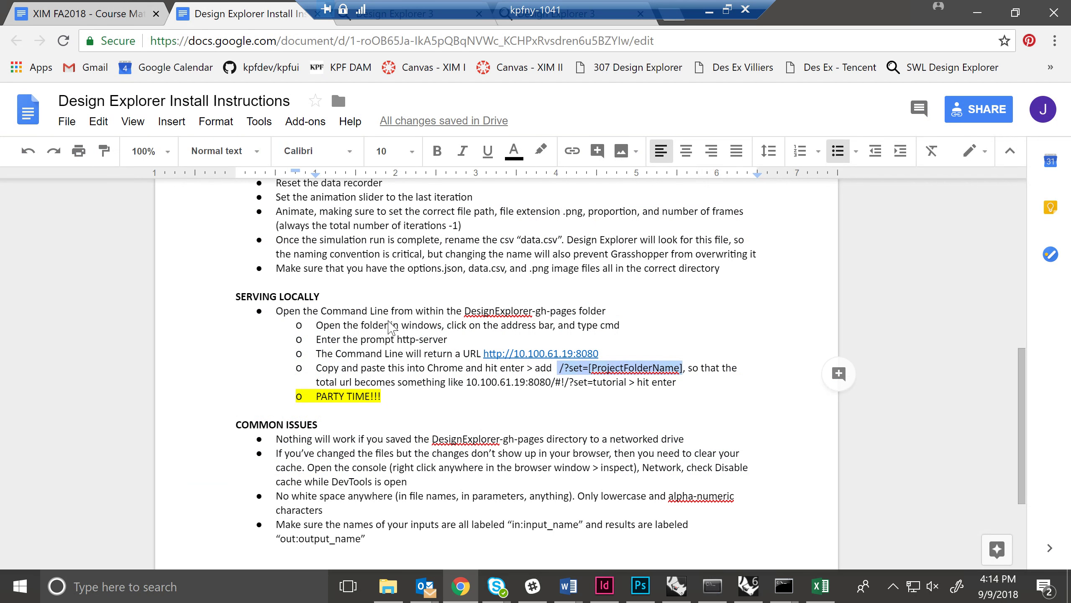
pyautogui.click(439, 382)
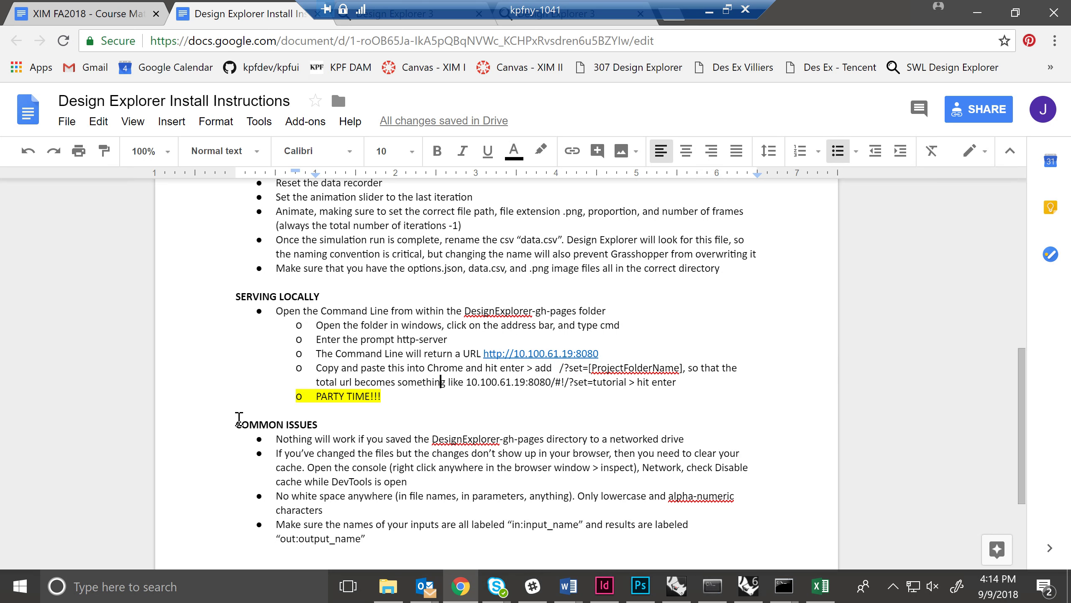
pyautogui.moveTo(240, 424); pyautogui.dragTo(312, 425)
pyautogui.click(472, 497)
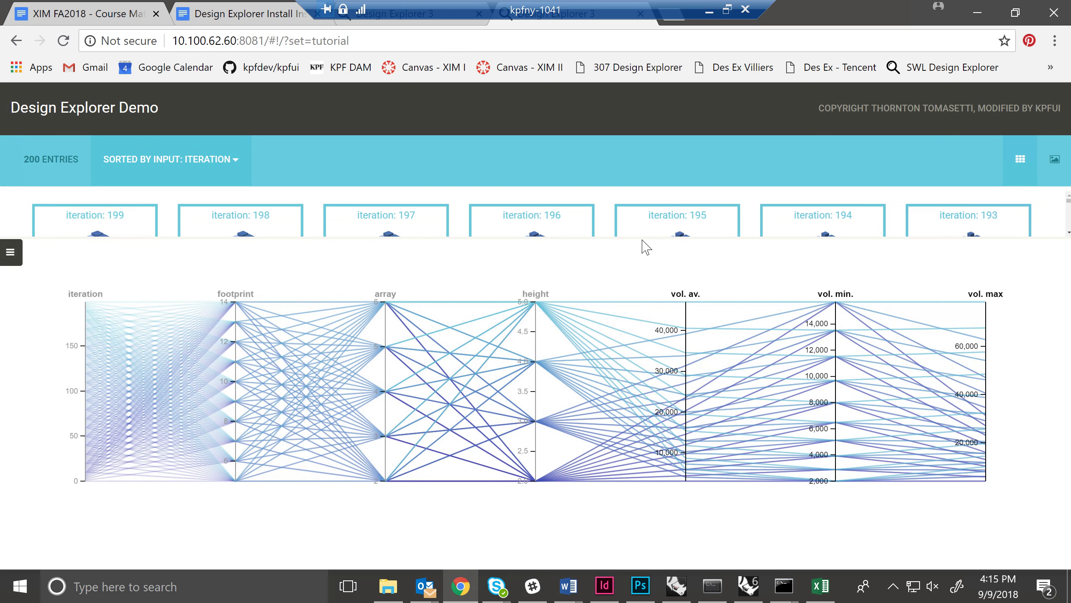
pyautogui.scroll(-1, 689, 207)
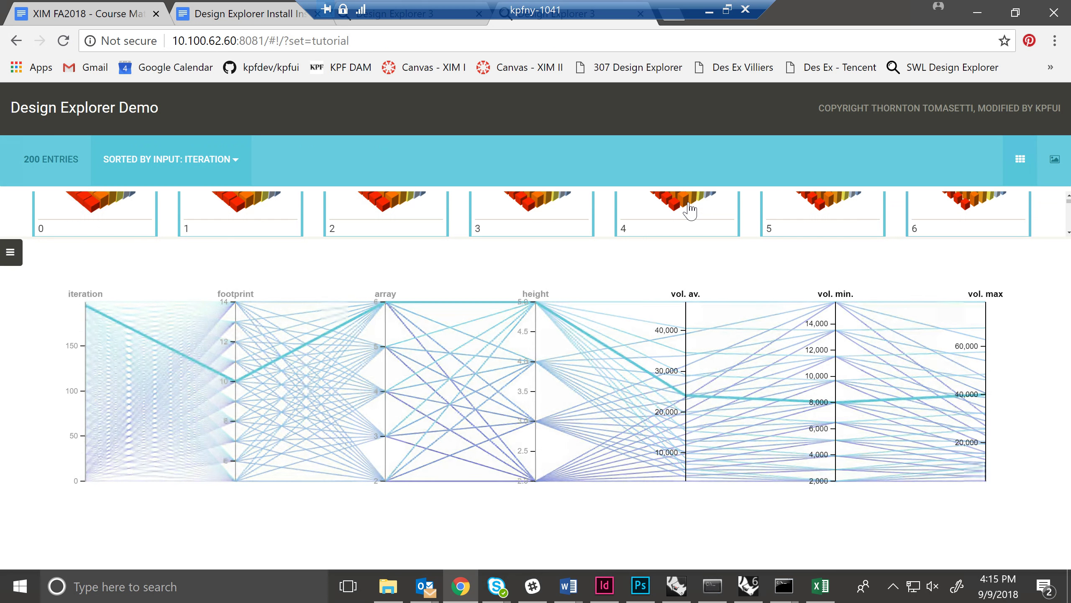
pyautogui.scroll(-3, 690, 211)
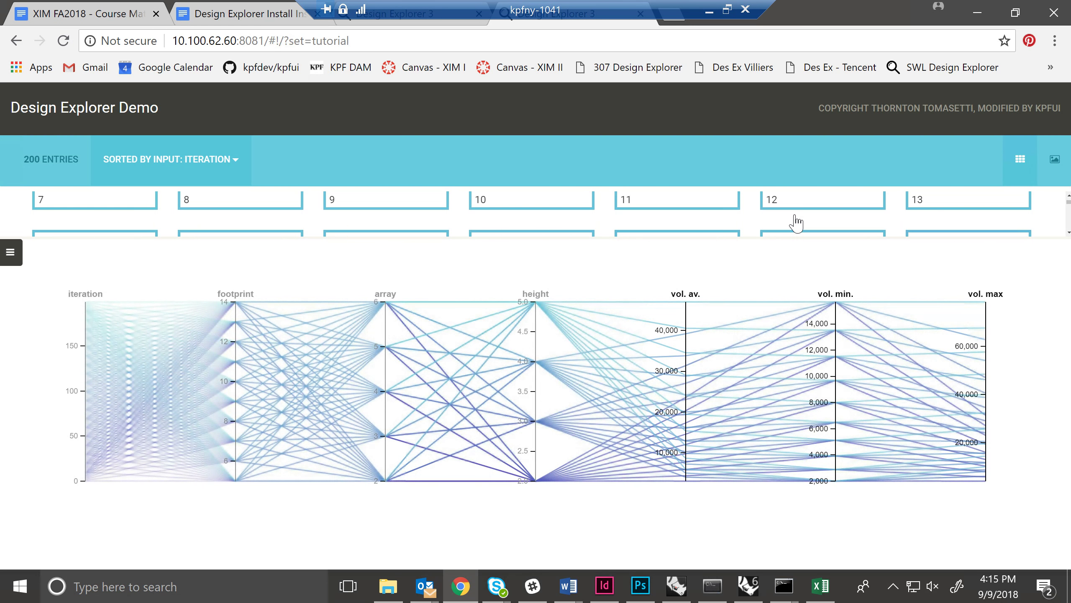
pyautogui.click(810, 216)
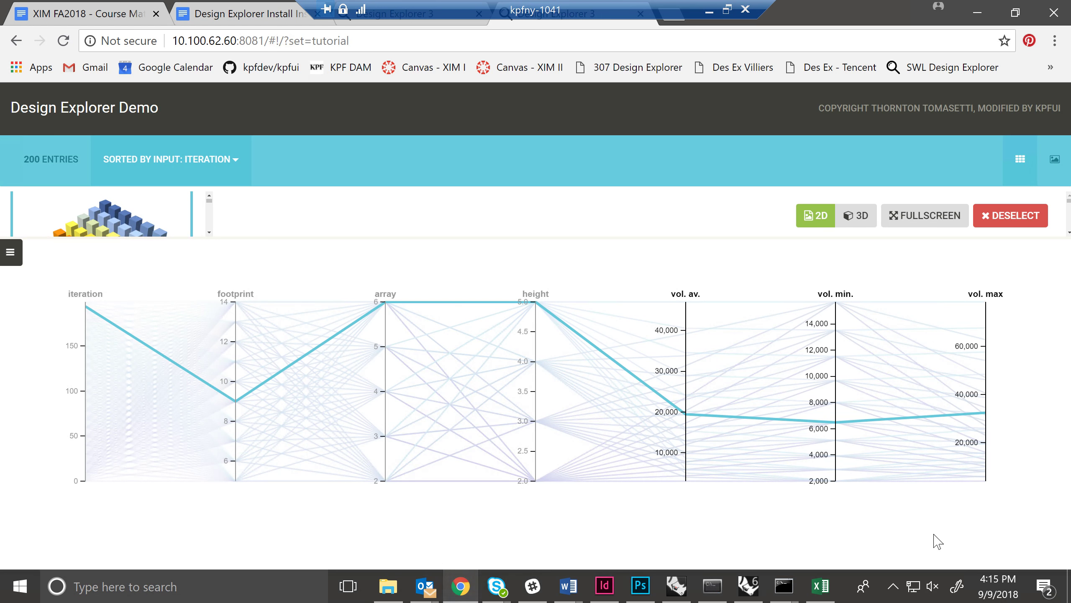
pyautogui.moveTo(308, 222)
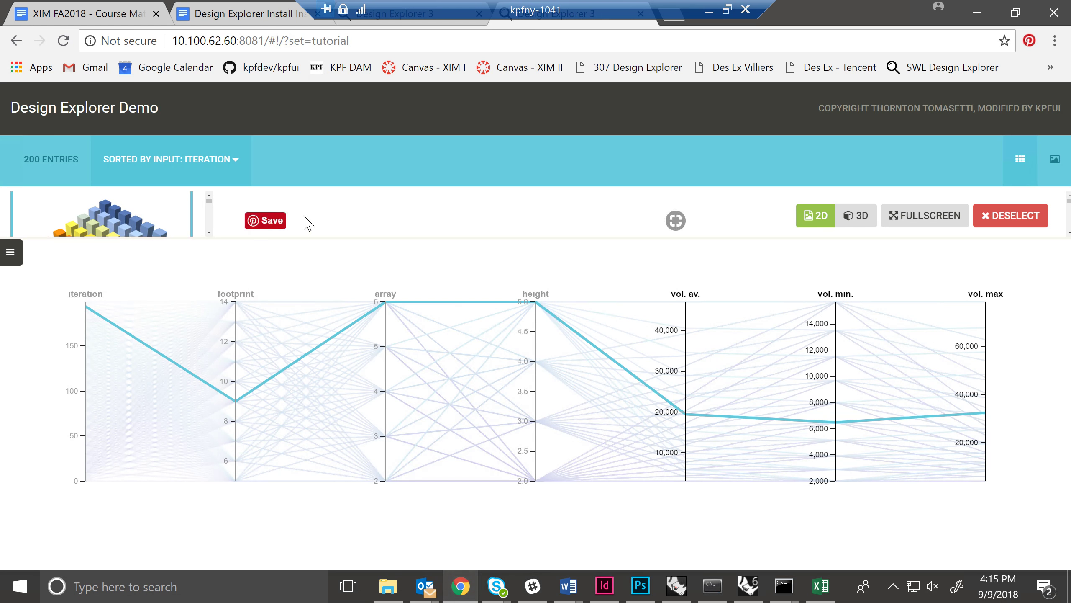
pyautogui.press('F5')
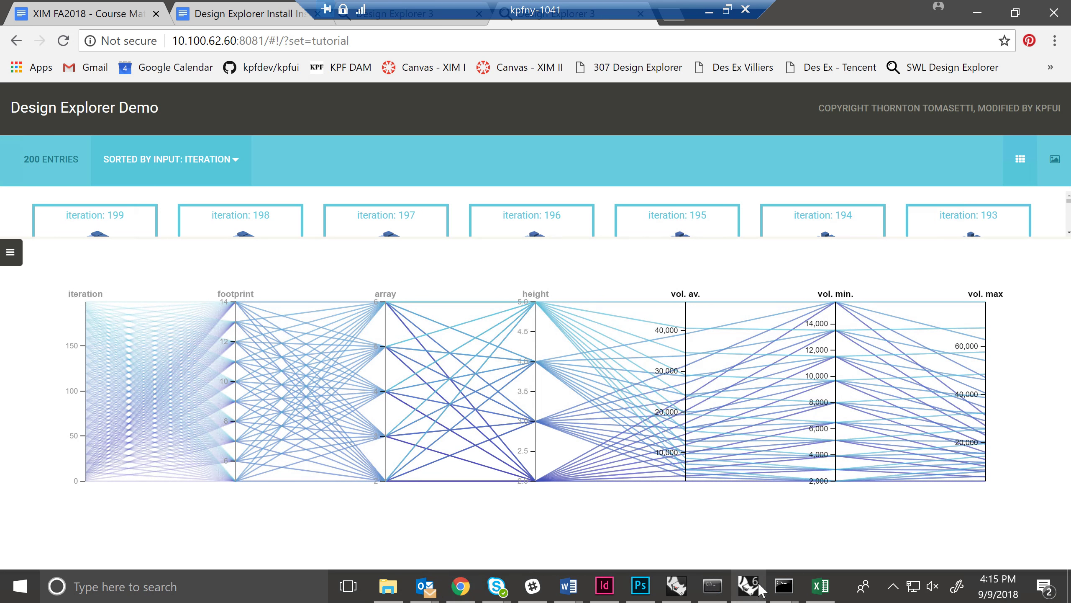
pyautogui.click(748, 586)
pyautogui.scroll(-5, 375, 349)
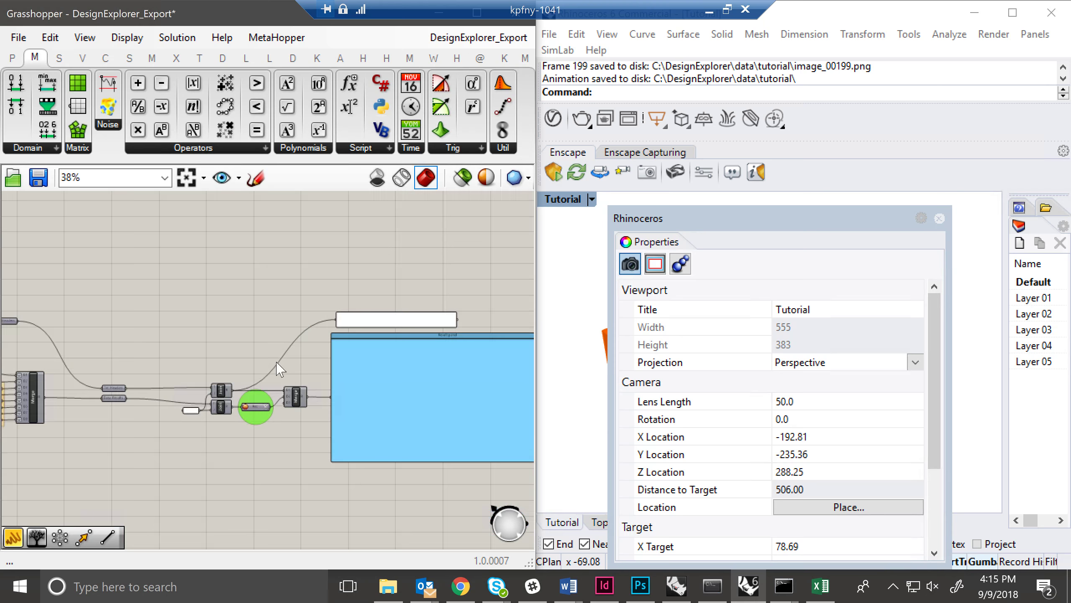
pyautogui.moveTo(30, 337); pyautogui.dragTo(226, 334)
pyautogui.scroll(8, 226, 334)
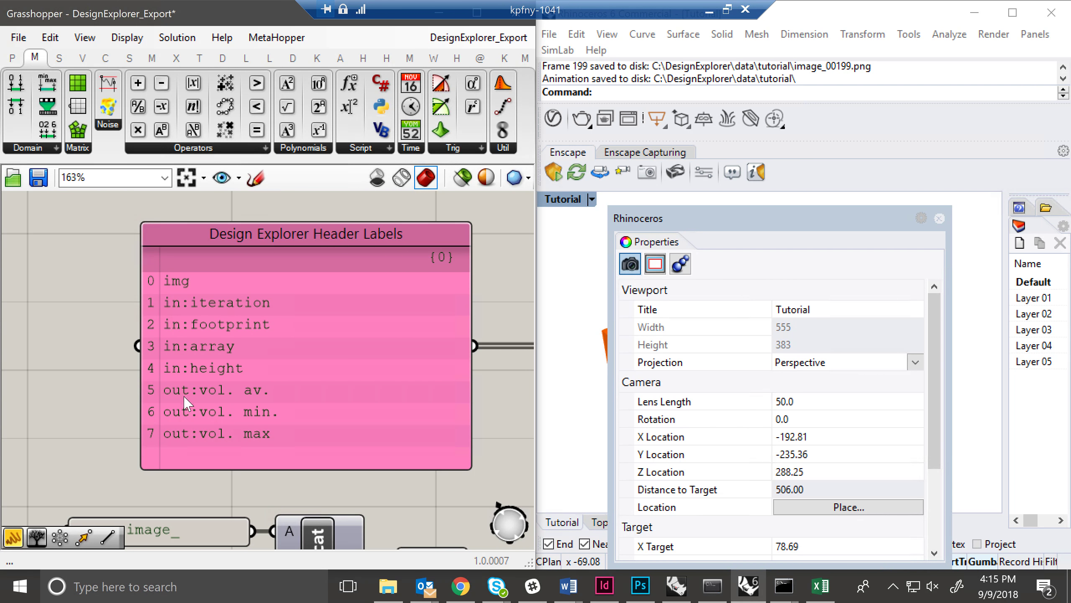
pyautogui.hotkey('alt', 'Tab')
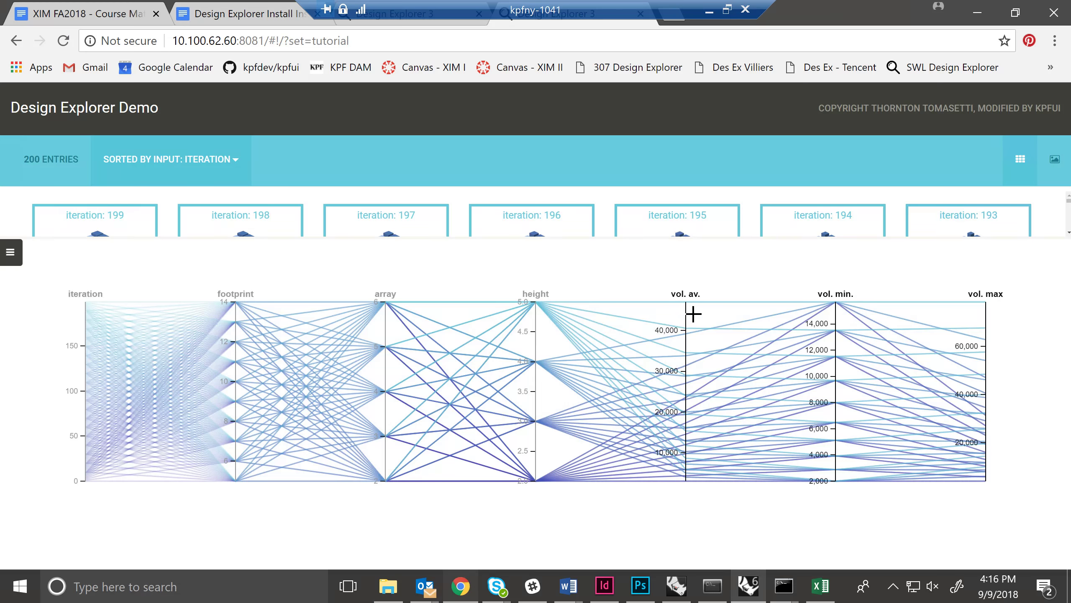
# - Filter the vol. av. axis to its highest, then lowest values, and glance at sorting options
pyautogui.moveTo(671, 301); pyautogui.dragTo(694, 336)
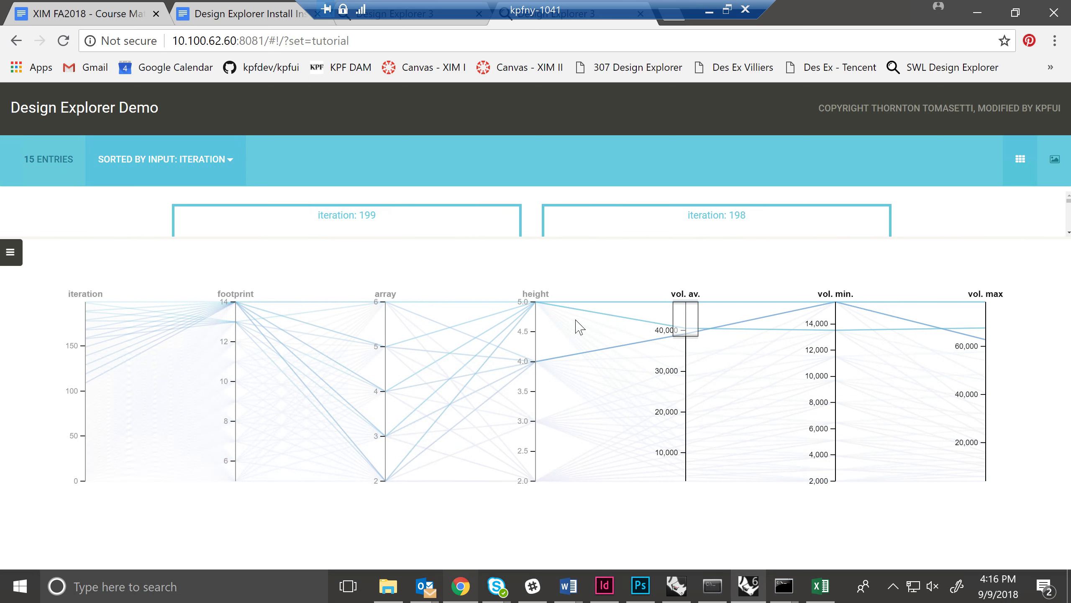
pyautogui.moveTo(686, 337); pyautogui.dragTo(685, 319)
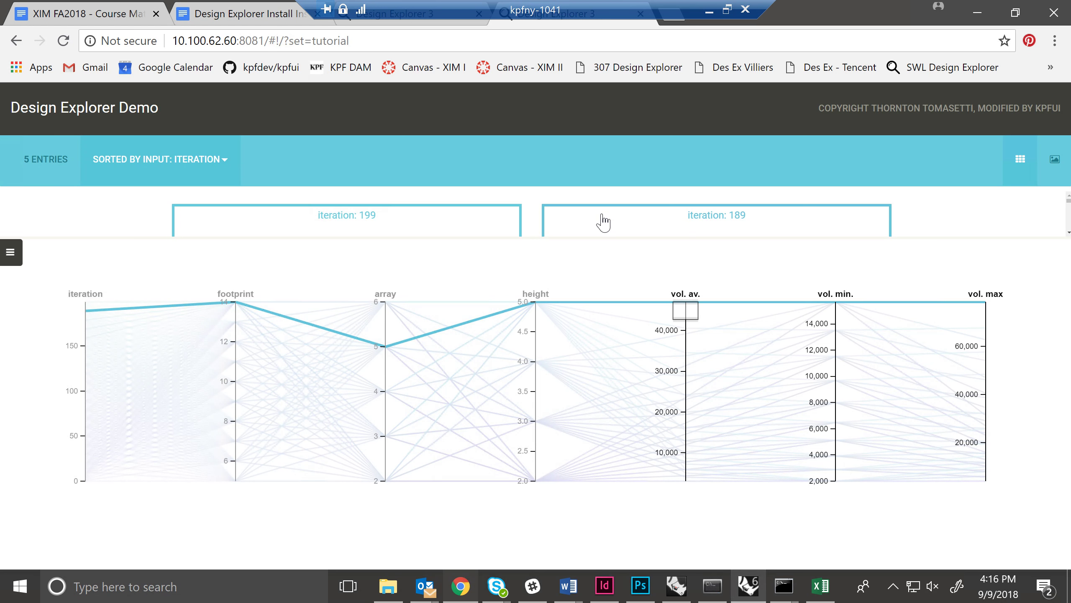
pyautogui.moveTo(686, 307)
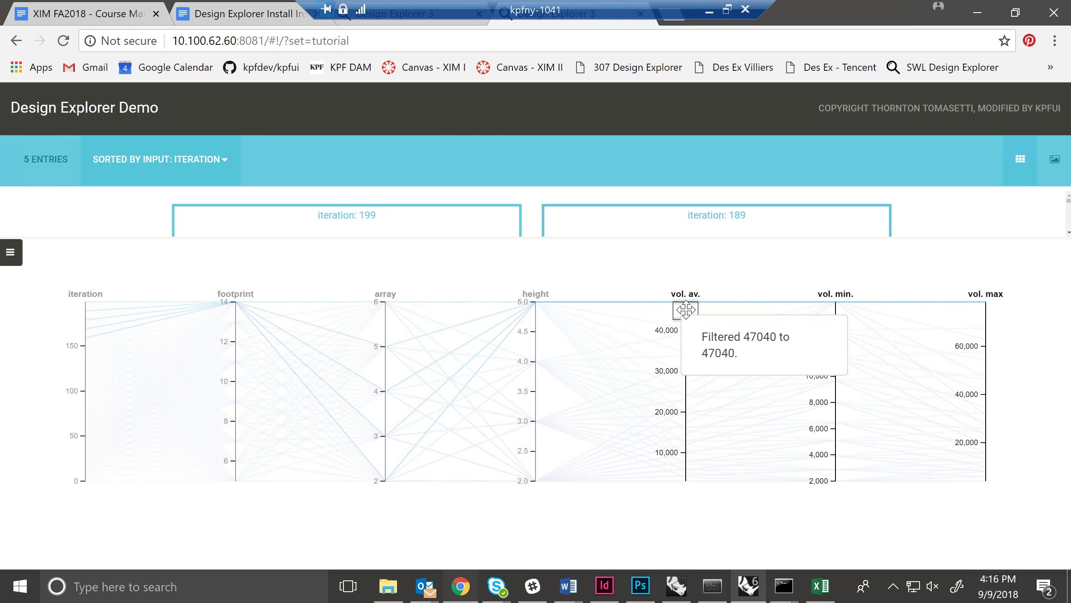
pyautogui.moveTo(686, 309)
pyautogui.mouseDown()
pyautogui.moveTo(701, 523)
pyautogui.moveTo(705, 517)
pyautogui.mouseUp()
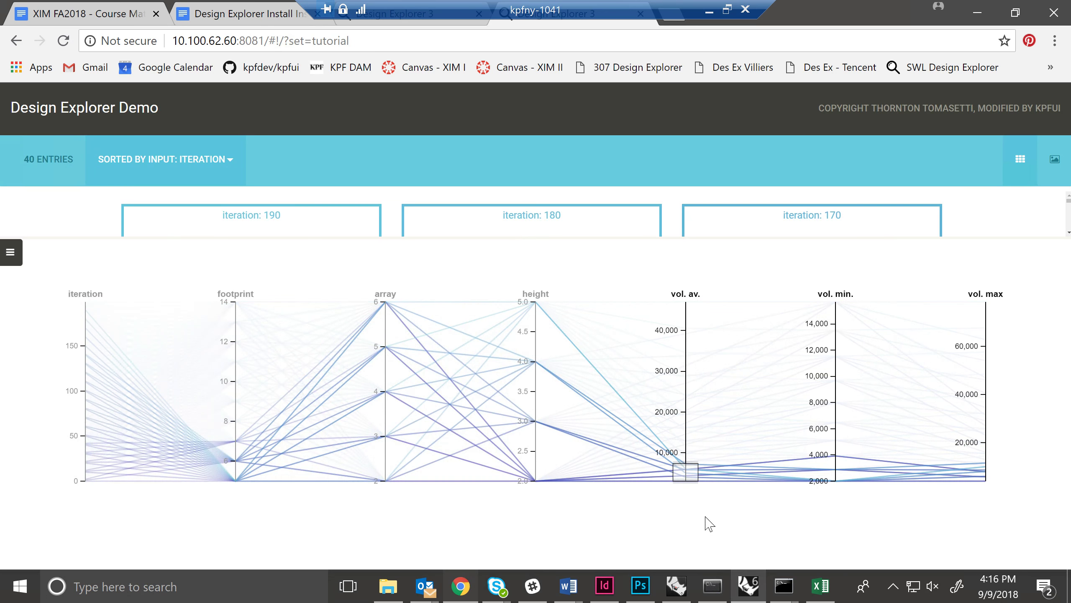
pyautogui.moveTo(690, 466); pyautogui.dragTo(690, 468)
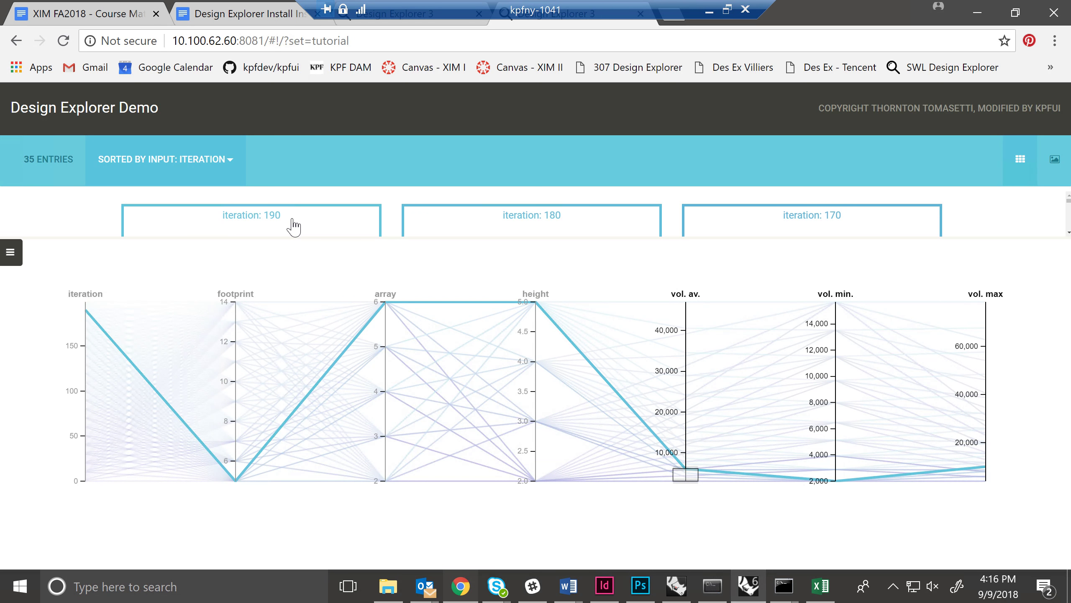
pyautogui.click(165, 165)
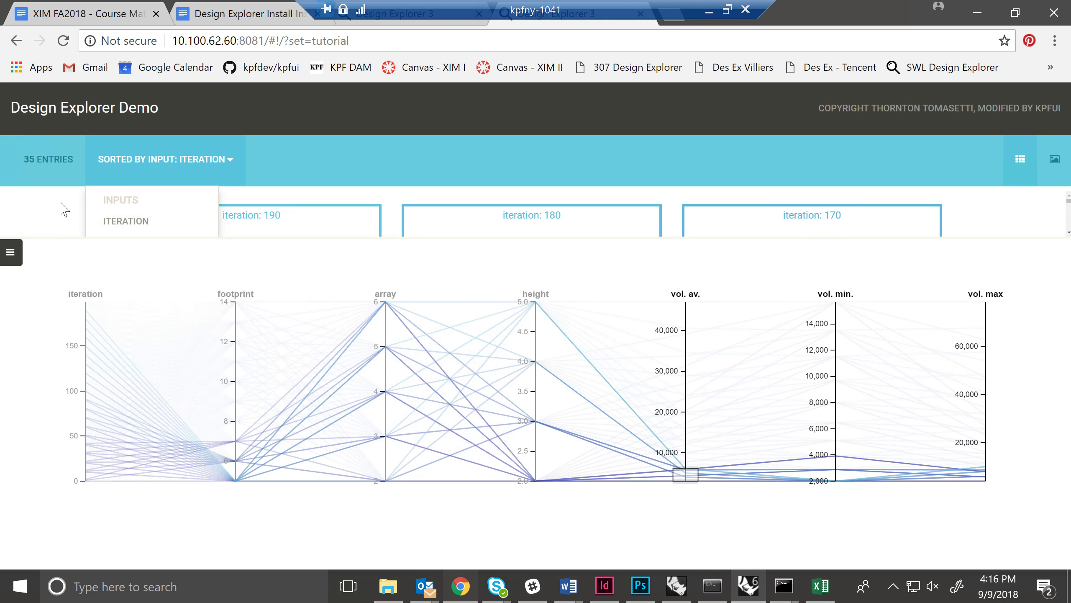
pyautogui.click(179, 161)
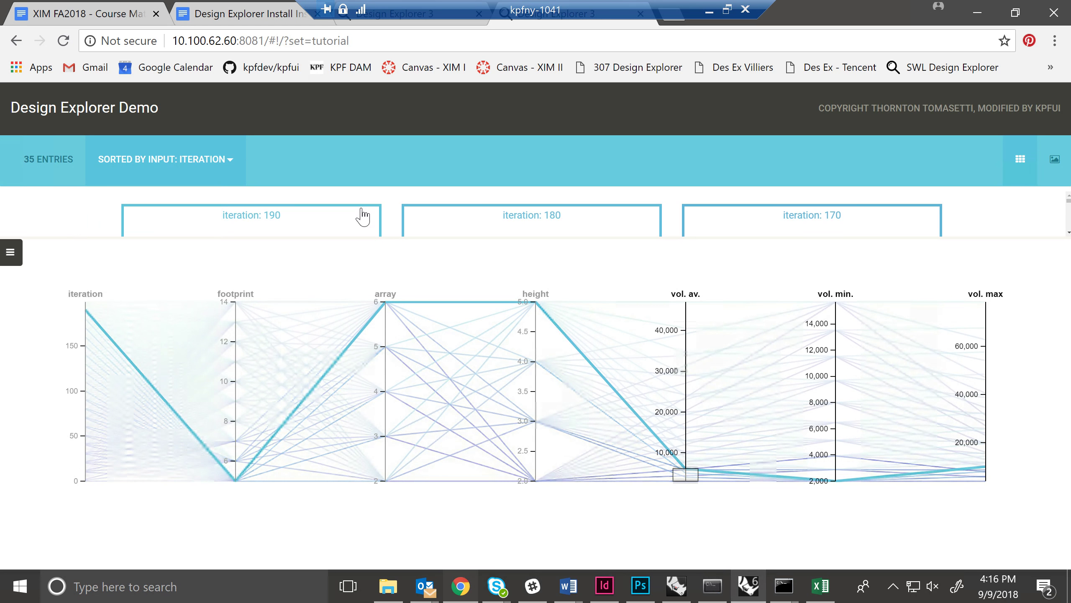
# - Try a thin low band and about 30,000–45,000, then reset to all 200 designs and return to the doc
pyautogui.scroll(-5, 593, 225)
pyautogui.scroll(-8, 605, 225)
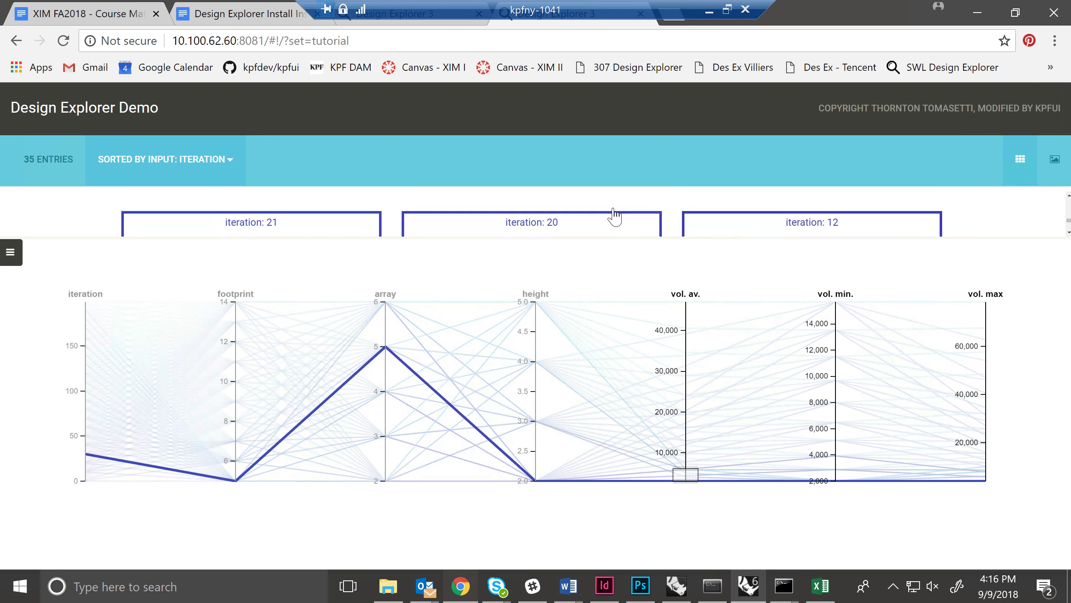
pyautogui.moveTo(686, 483); pyautogui.dragTo(688, 479)
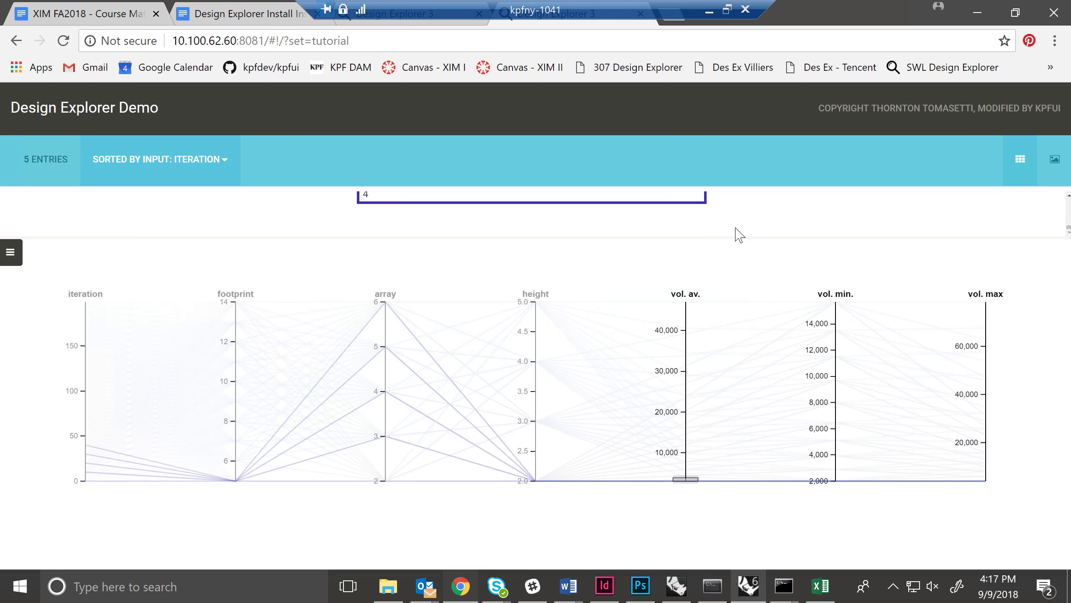
pyautogui.scroll(3, 762, 234)
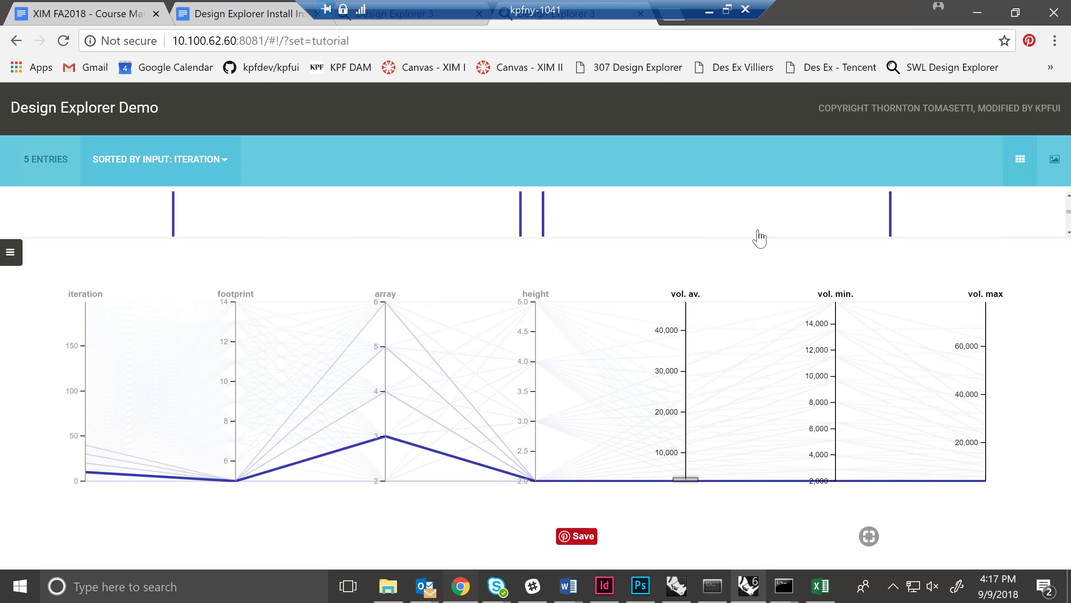
pyautogui.scroll(2, 761, 234)
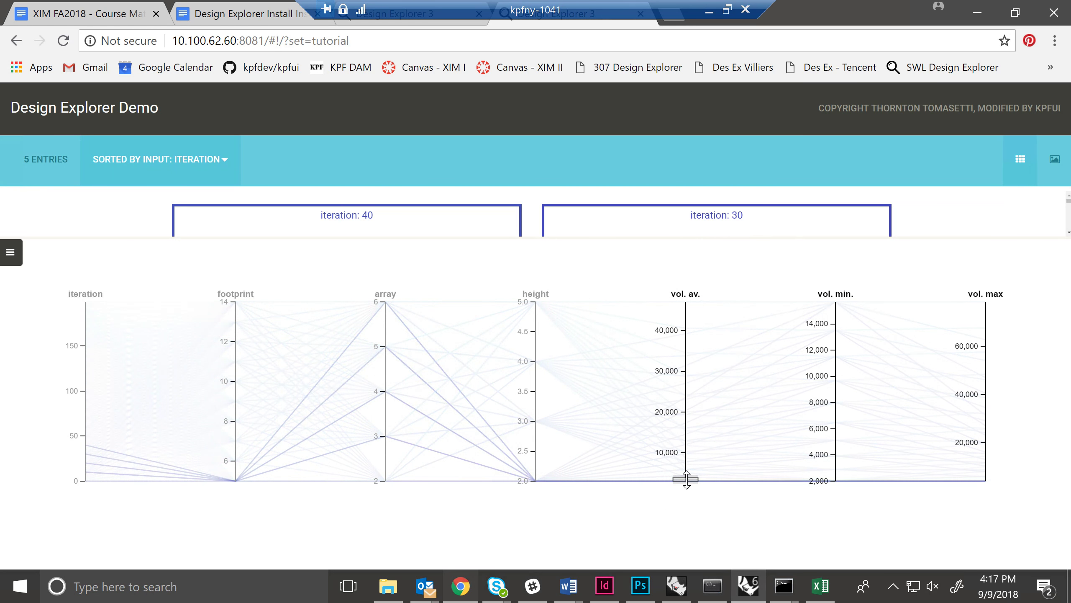
pyautogui.moveTo(685, 479)
pyautogui.mouseDown()
pyautogui.moveTo(683, 279)
pyautogui.moveTo(684, 405)
pyautogui.mouseUp()
pyautogui.moveTo(684, 367); pyautogui.dragTo(684, 338)
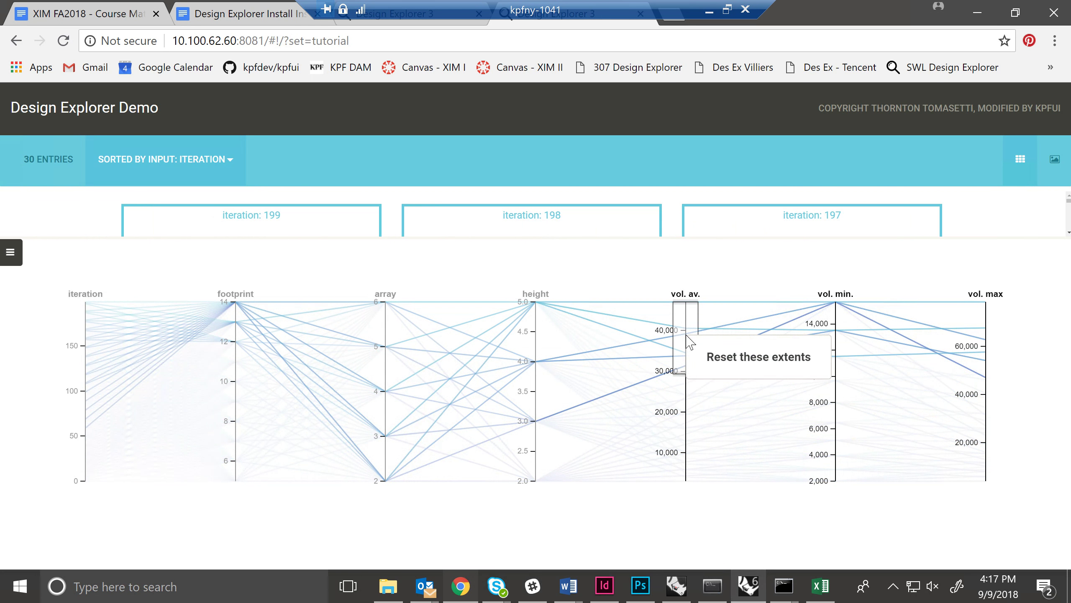
pyautogui.click(739, 363)
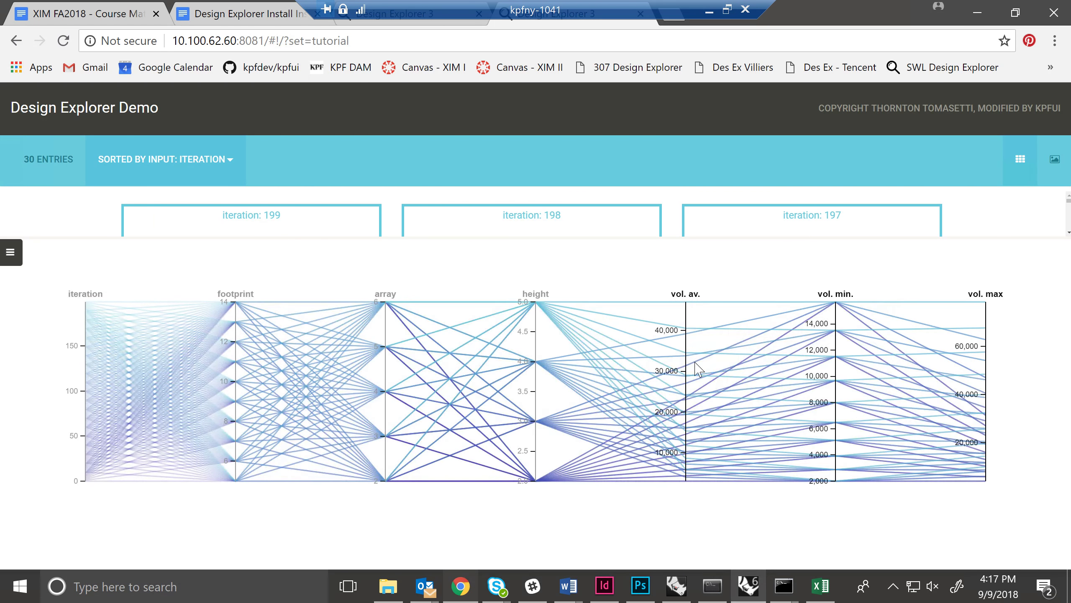
pyautogui.click(248, 14)
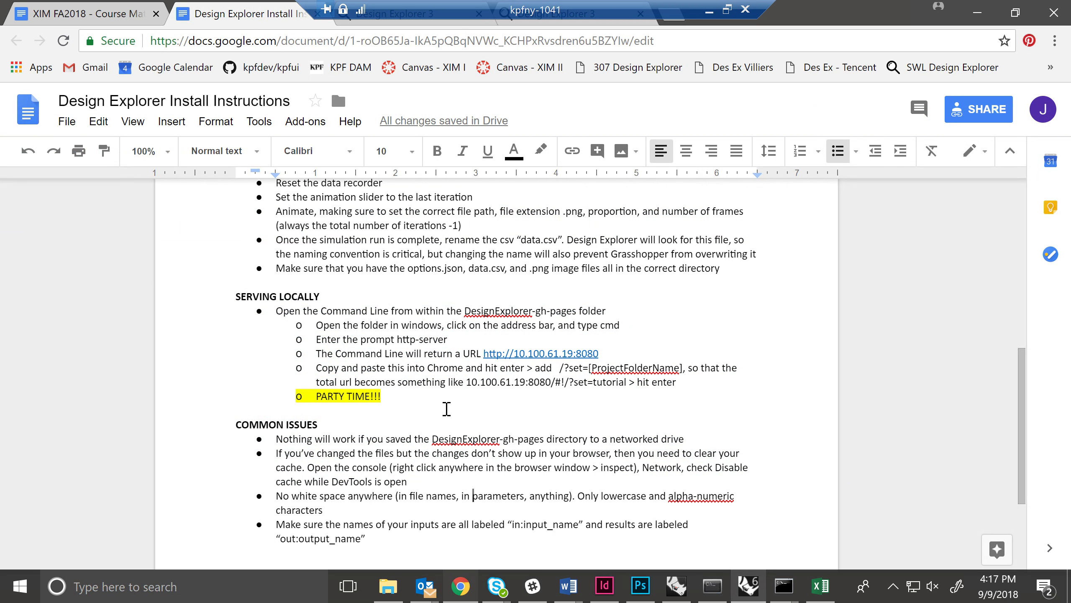
# - Highlight the PARTY TIME line and the networked-drive warning, then bring up the DesignExplorer data folder
pyautogui.moveTo(381, 397); pyautogui.dragTo(316, 397)
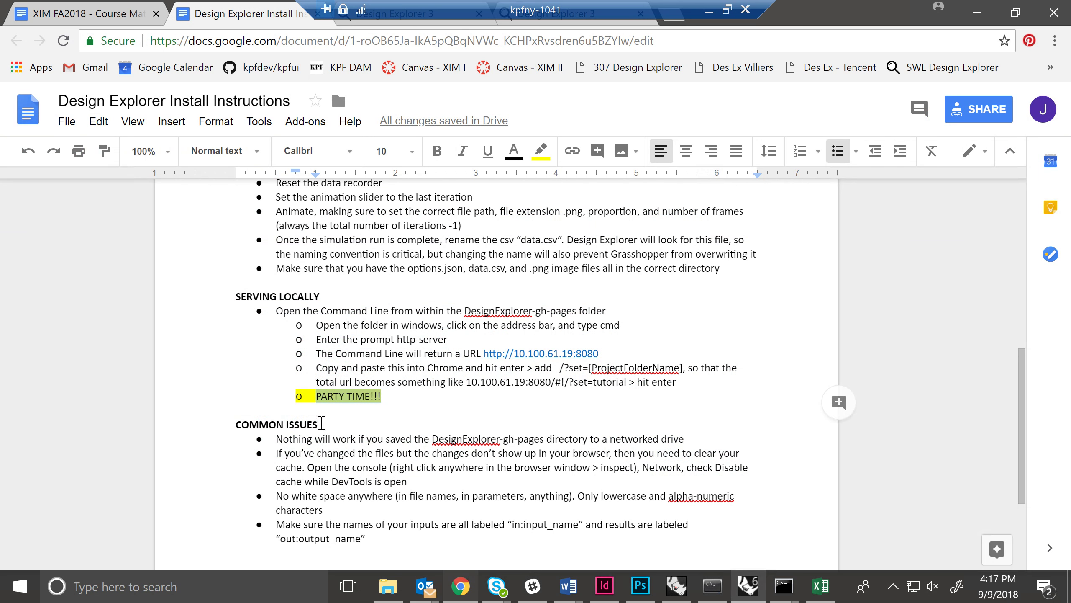
pyautogui.click(321, 423)
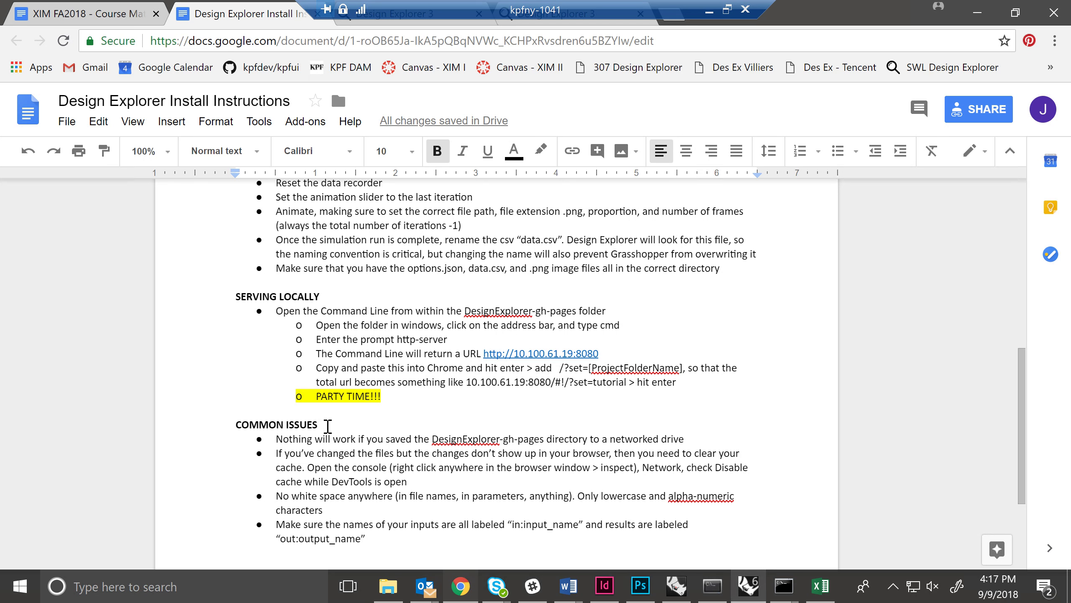
pyautogui.moveTo(282, 442); pyautogui.dragTo(690, 439)
pyautogui.click(704, 437)
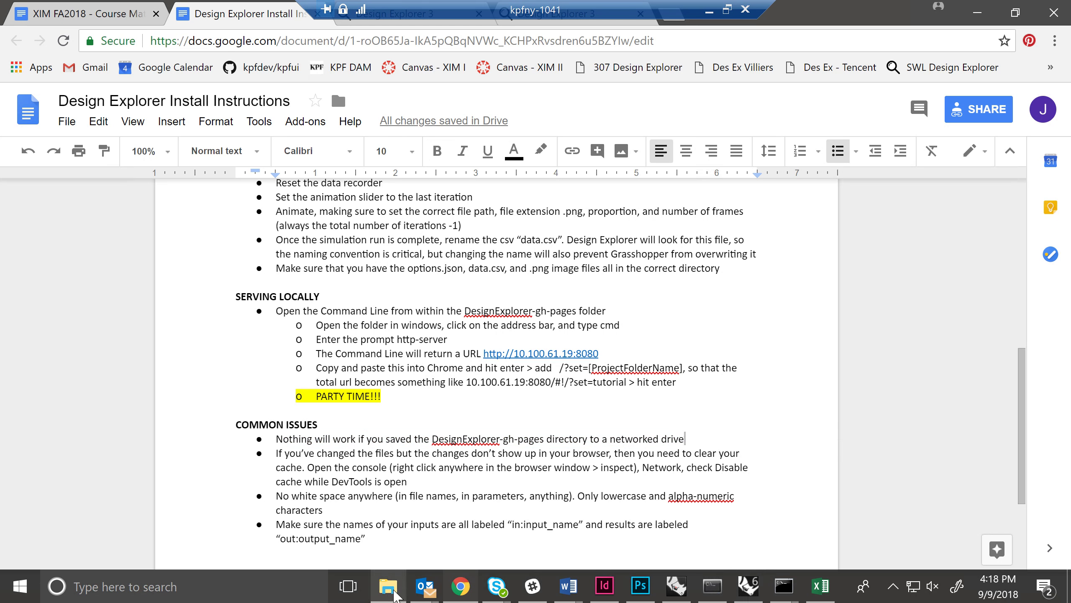
pyautogui.click(389, 589)
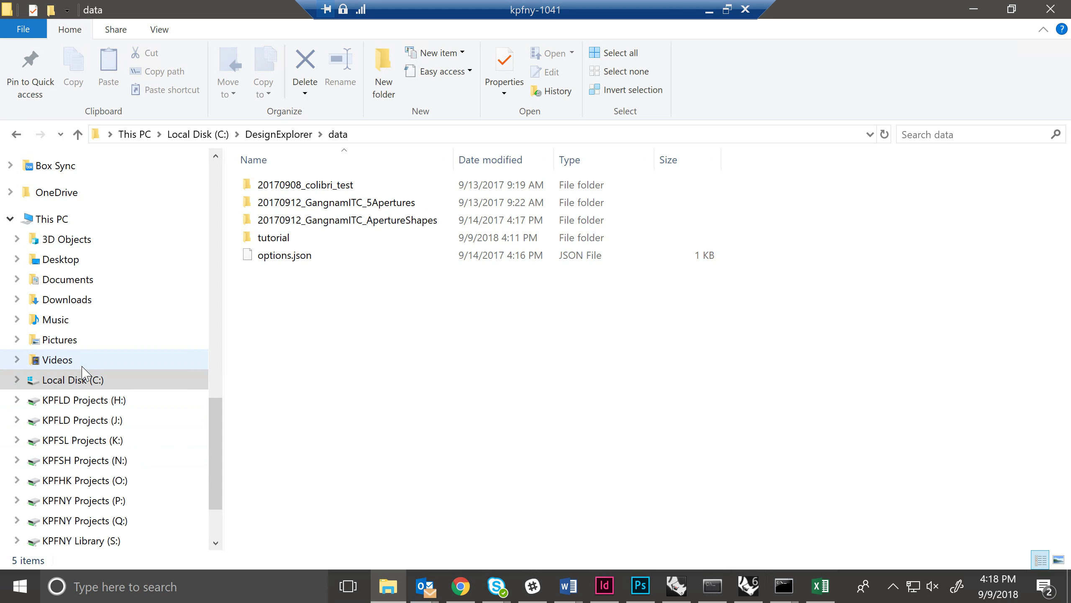
# - Switch back to Chrome with Alt+Tab to show the tutorial set's 200 entries
pyautogui.hotkey('alt', 'Tab')
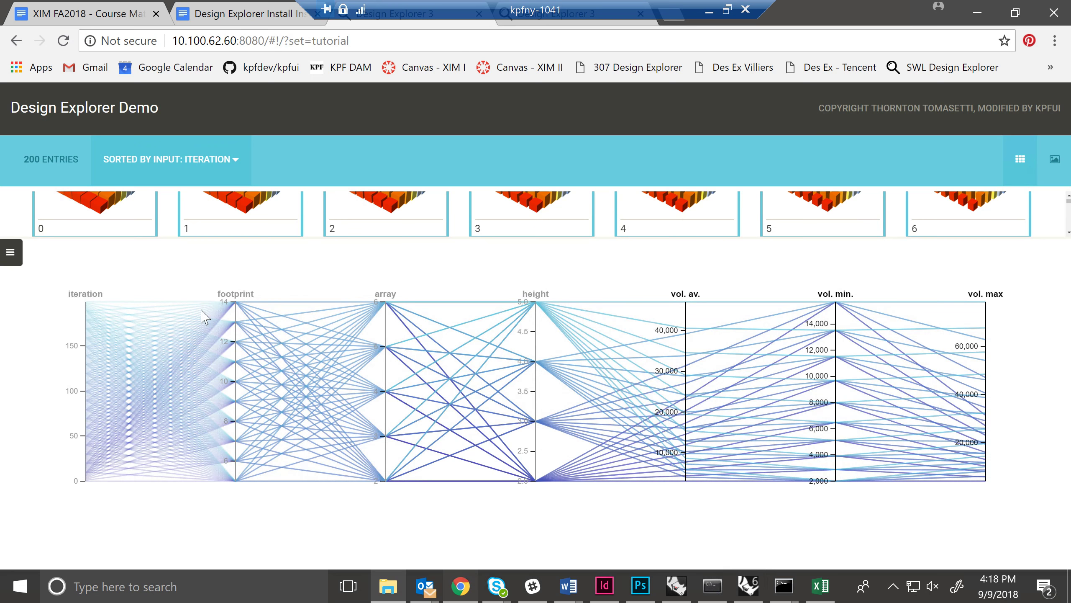
pyautogui.moveTo(273, 241)
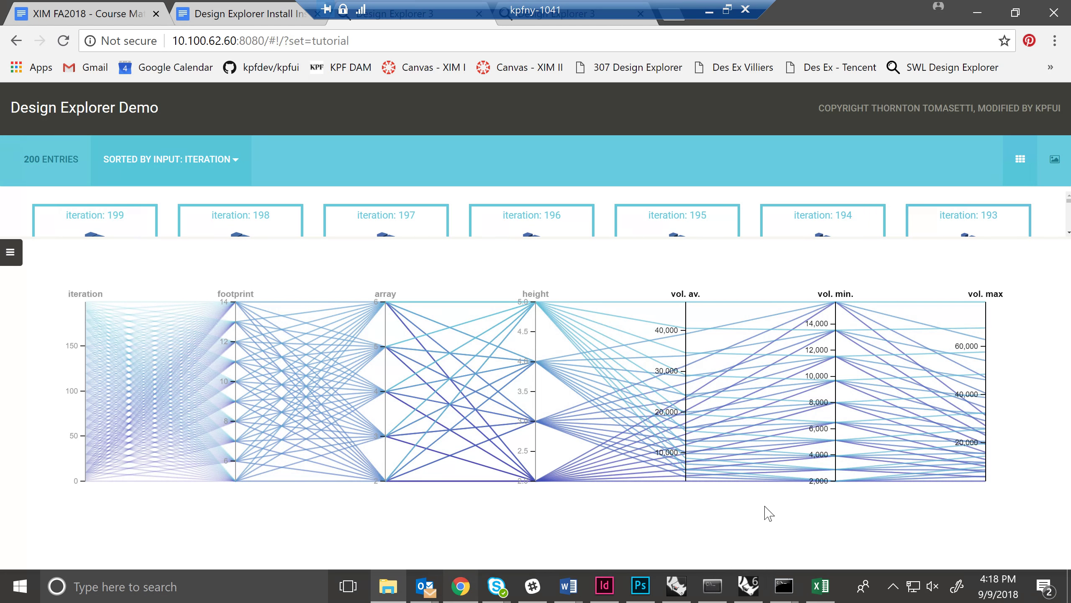
# - Reload Design Explorer with Disable cache on in the Network panel, then close DevTools and reload
pyautogui.rightClick(753, 524)
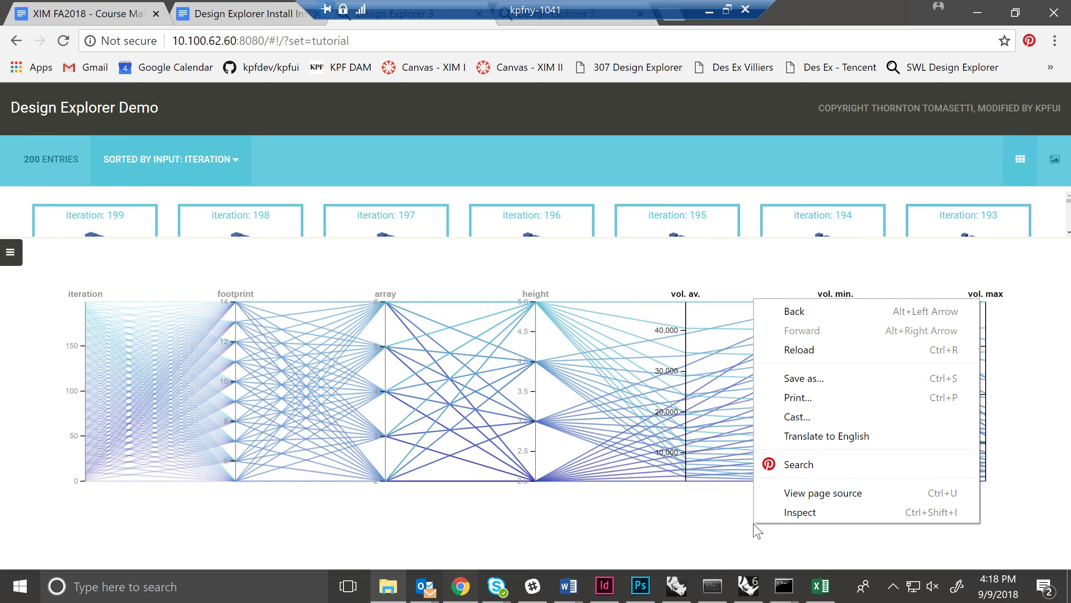
pyautogui.click(801, 512)
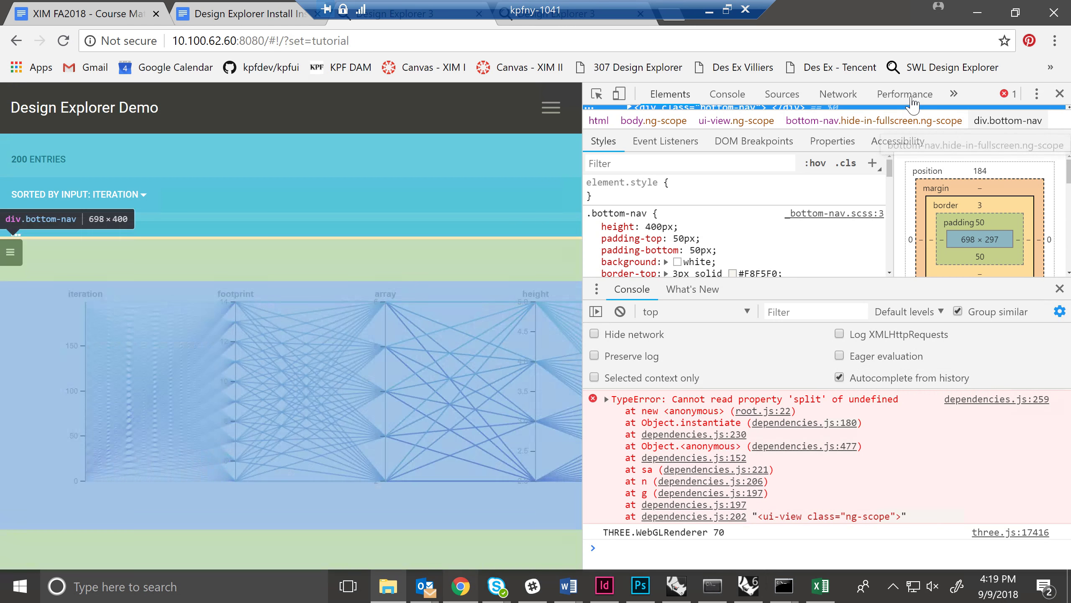
pyautogui.click(907, 94)
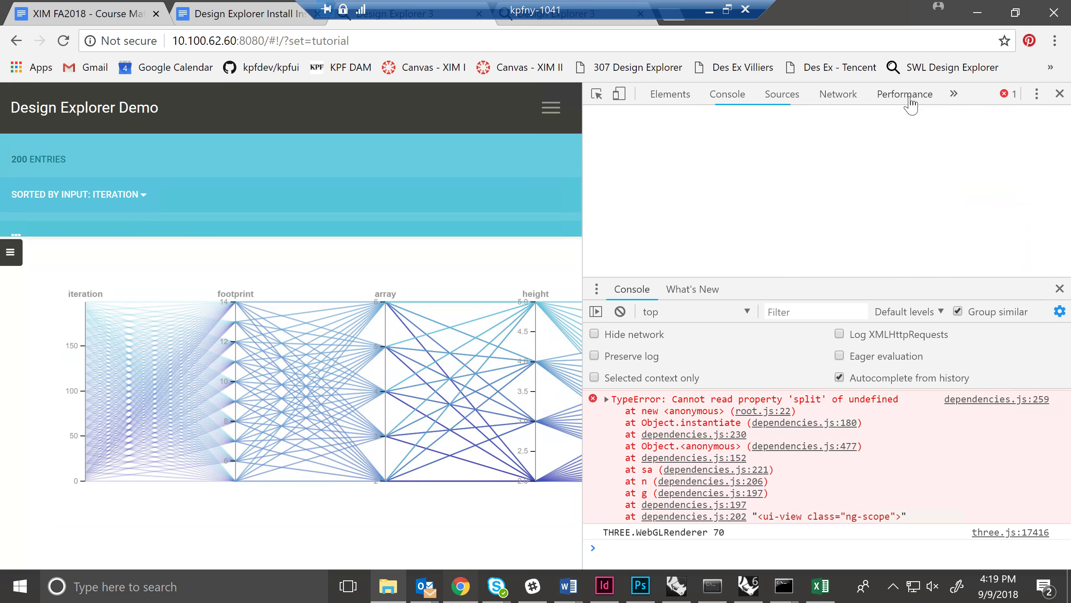
pyautogui.click(831, 102)
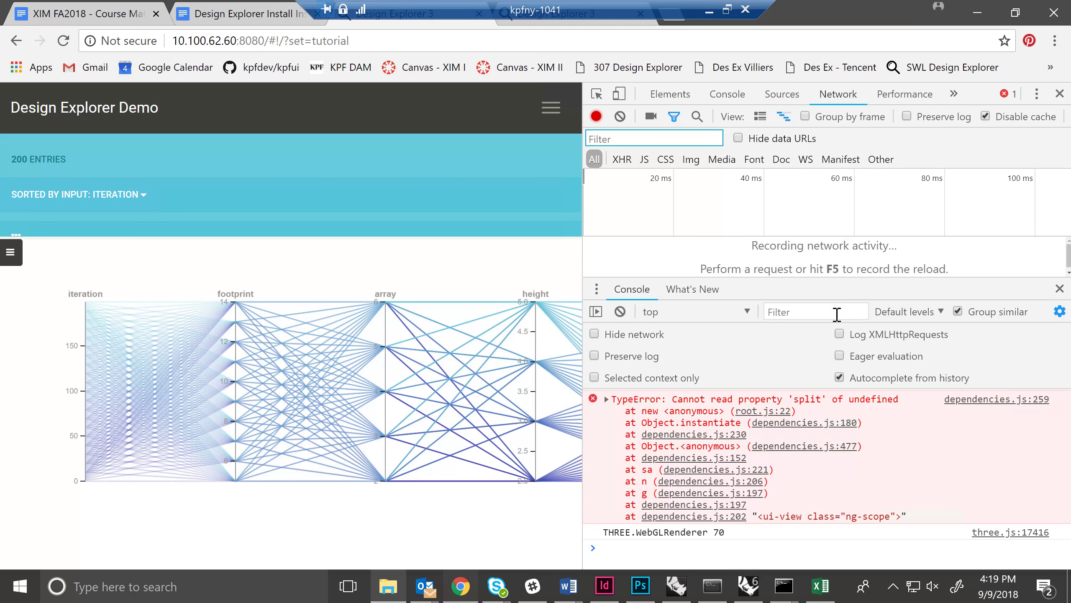
pyautogui.click(63, 42)
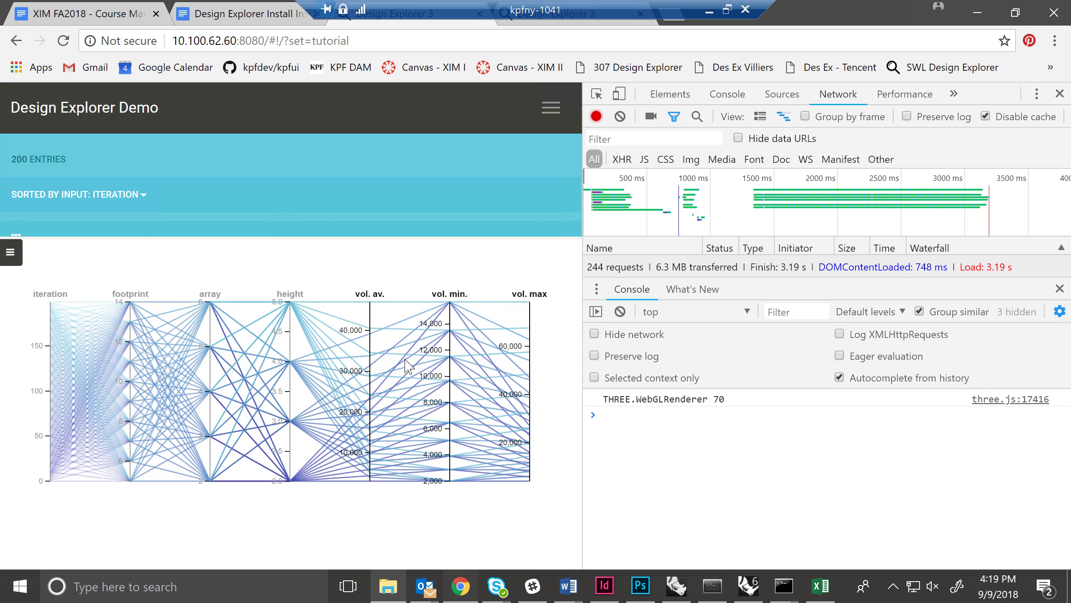
pyautogui.click(1059, 94)
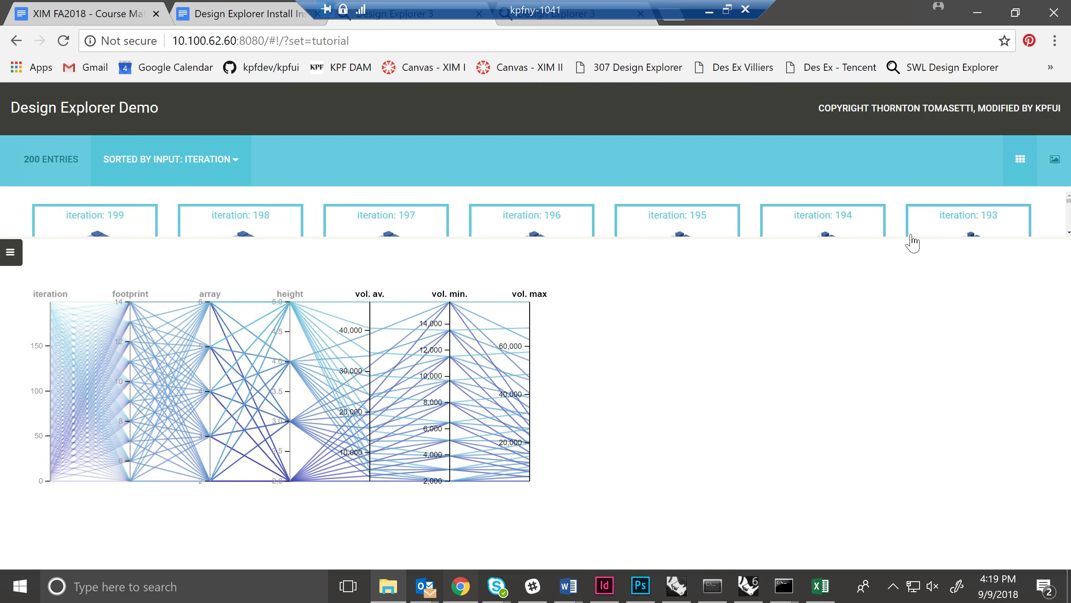
pyautogui.click(64, 41)
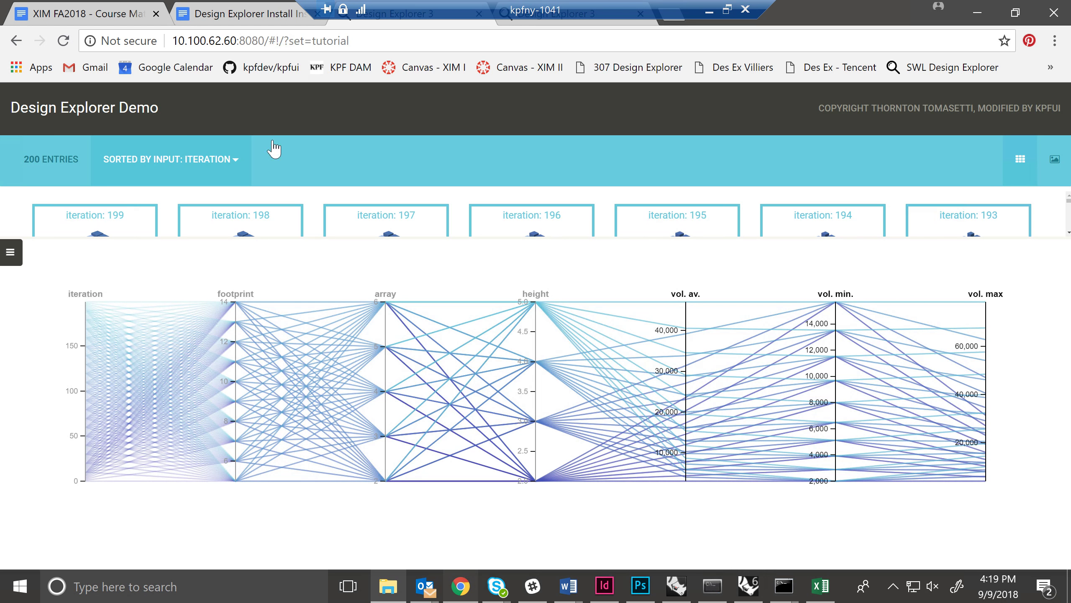
# - Return to the install instructions and highlight the 'No white space anywhere' bullet
pyautogui.click(245, 17)
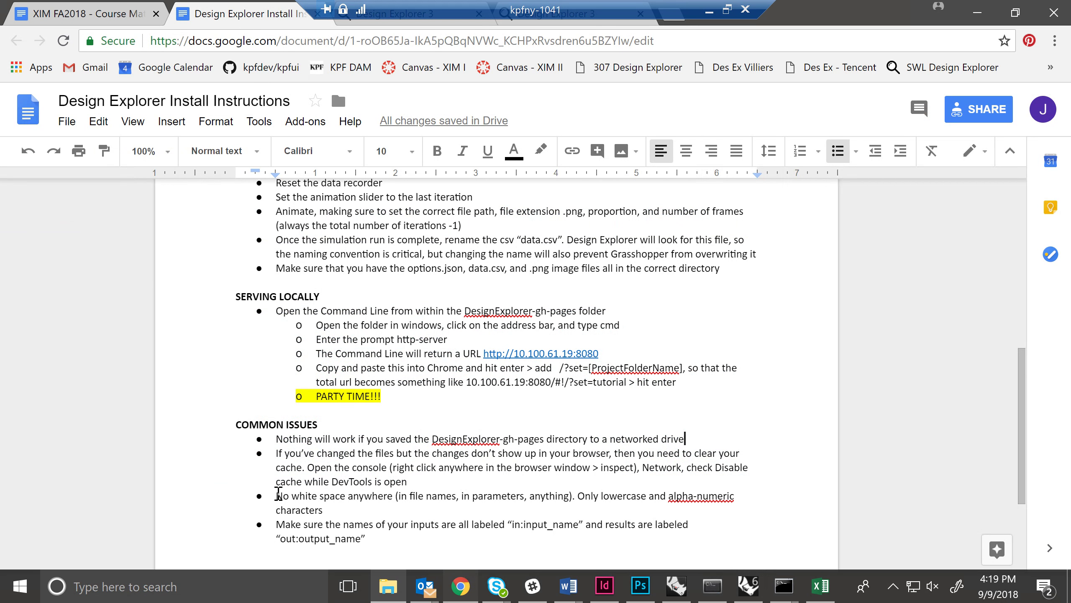
pyautogui.moveTo(277, 494); pyautogui.dragTo(353, 509)
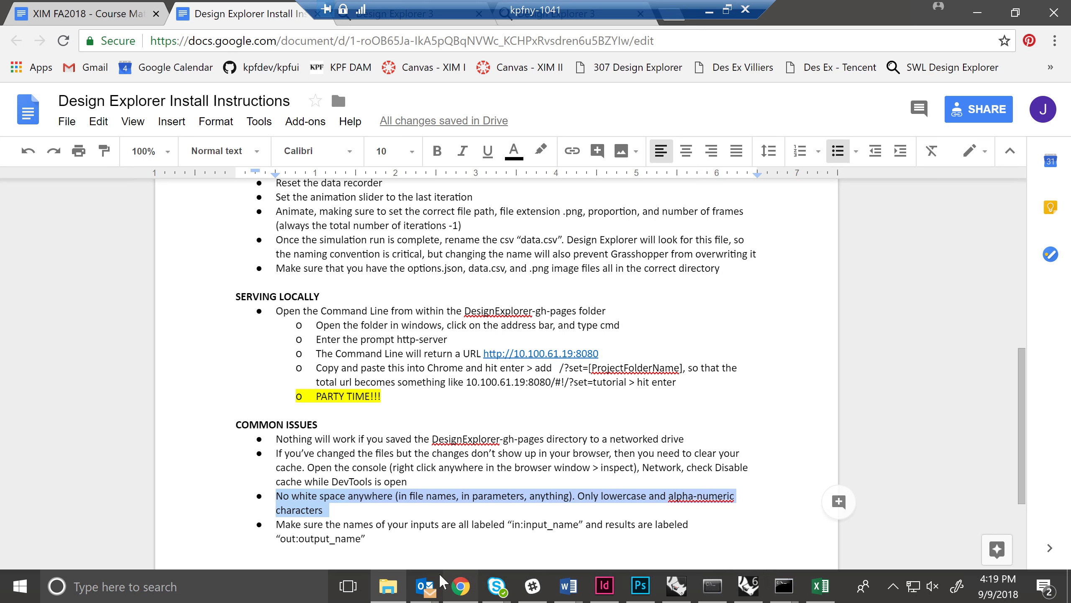
# - Browse the data folder's project folders and look inside the tutorial folder's images
pyautogui.click(396, 594)
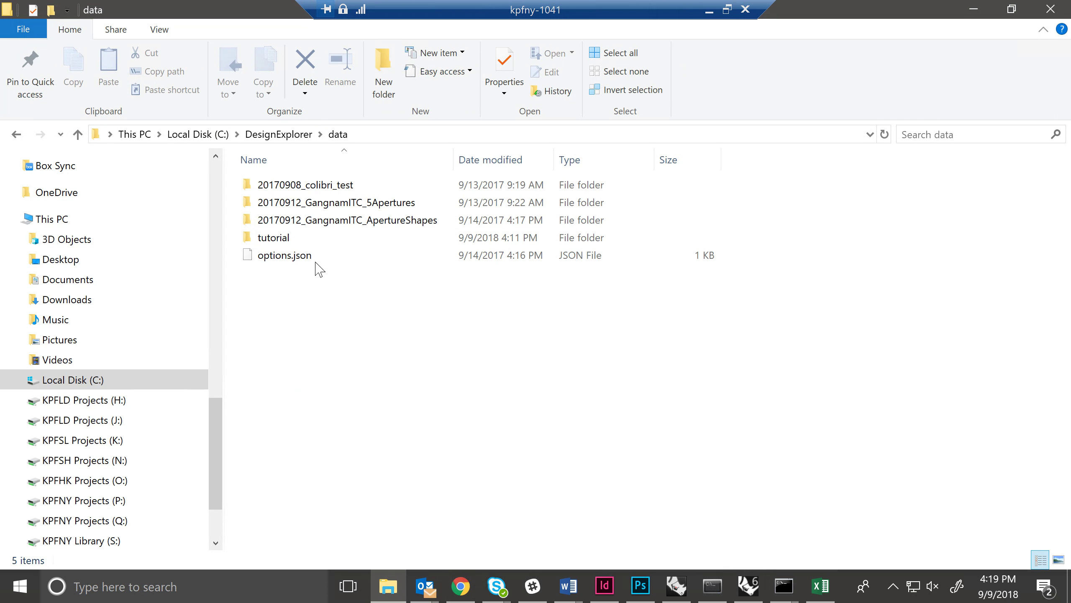
pyautogui.moveTo(281, 245)
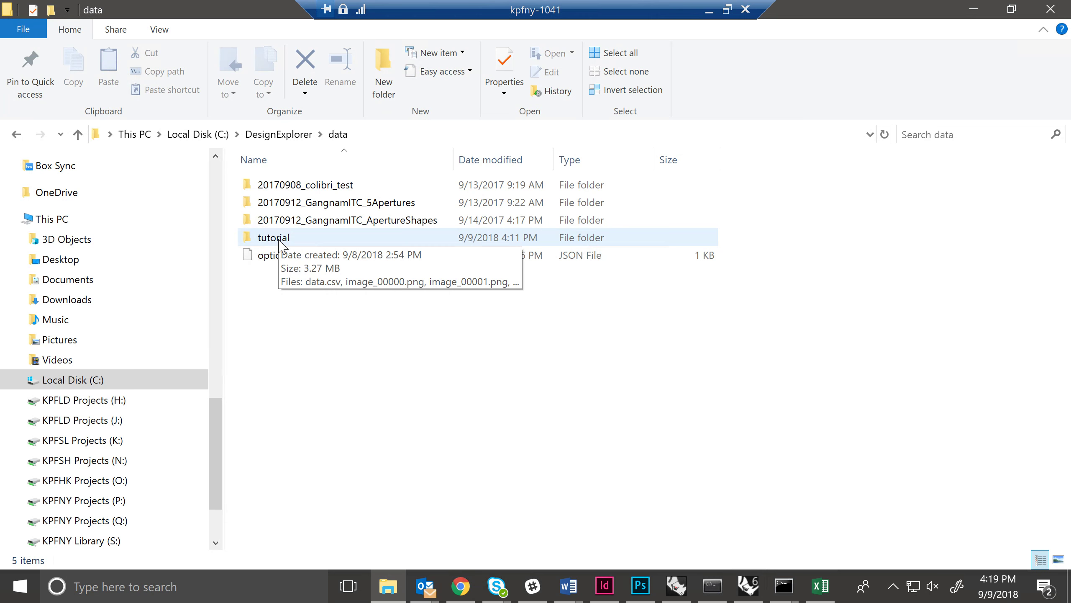
pyautogui.doubleClick(321, 223)
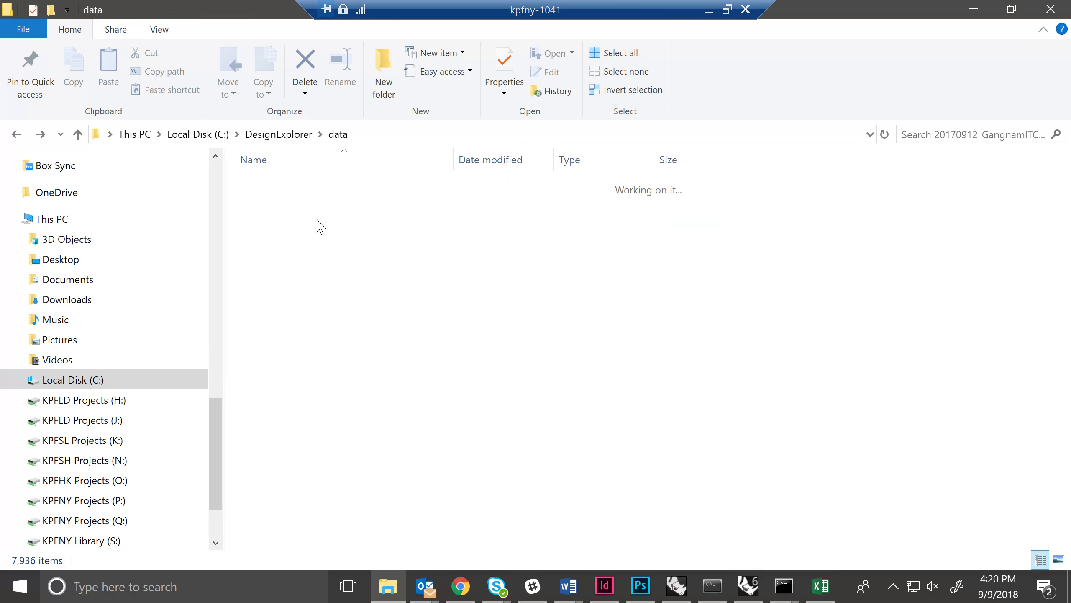
pyautogui.moveTo(314, 226)
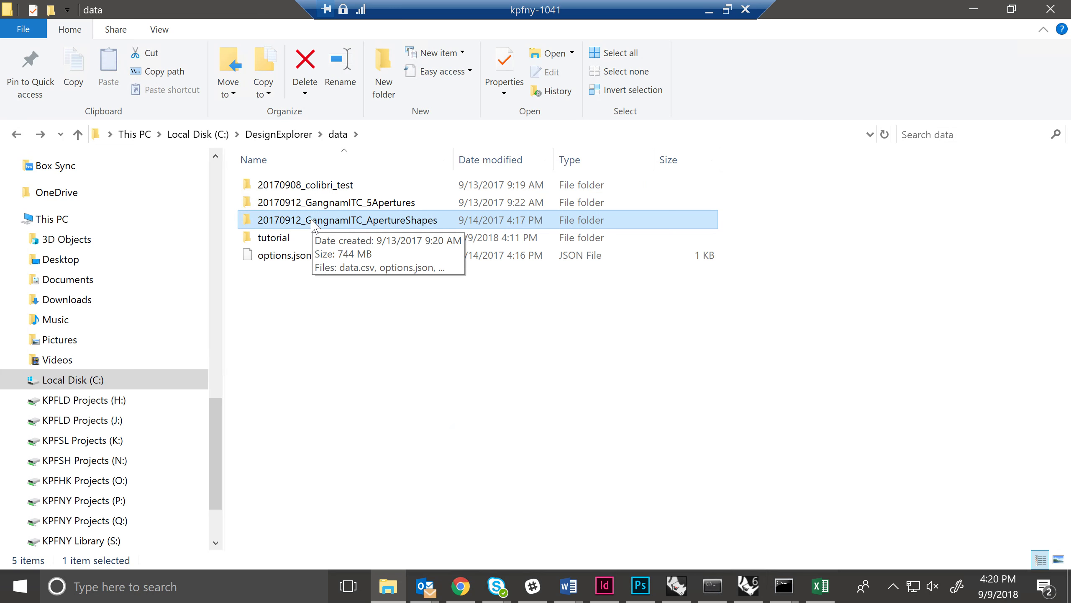
pyautogui.click(282, 239)
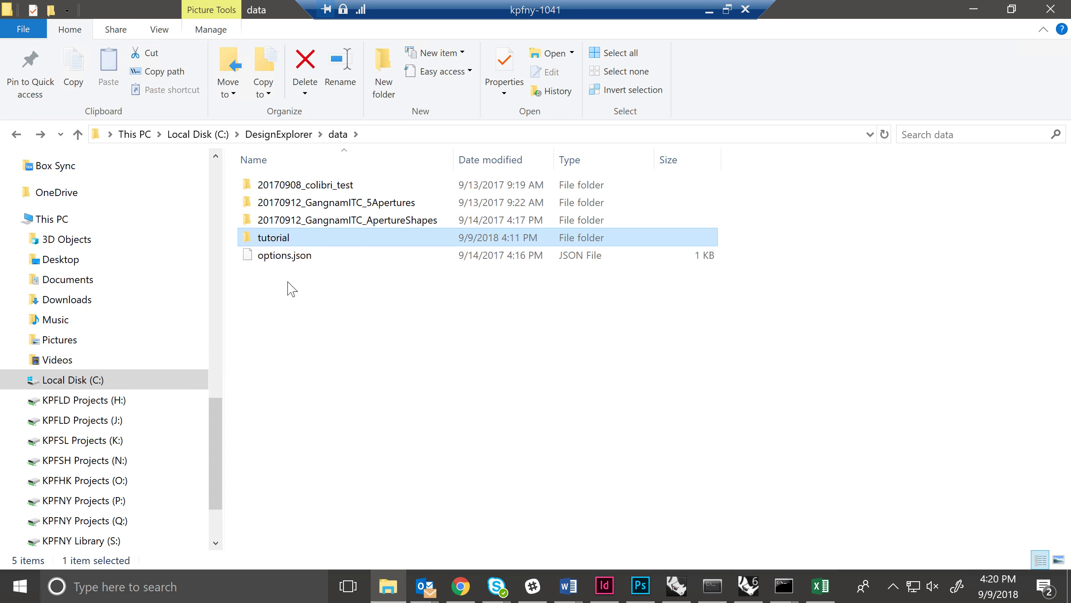
pyautogui.moveTo(263, 249)
pyautogui.doubleClick(286, 239)
pyautogui.hotkey('alt', 'Left')
pyautogui.click(303, 298)
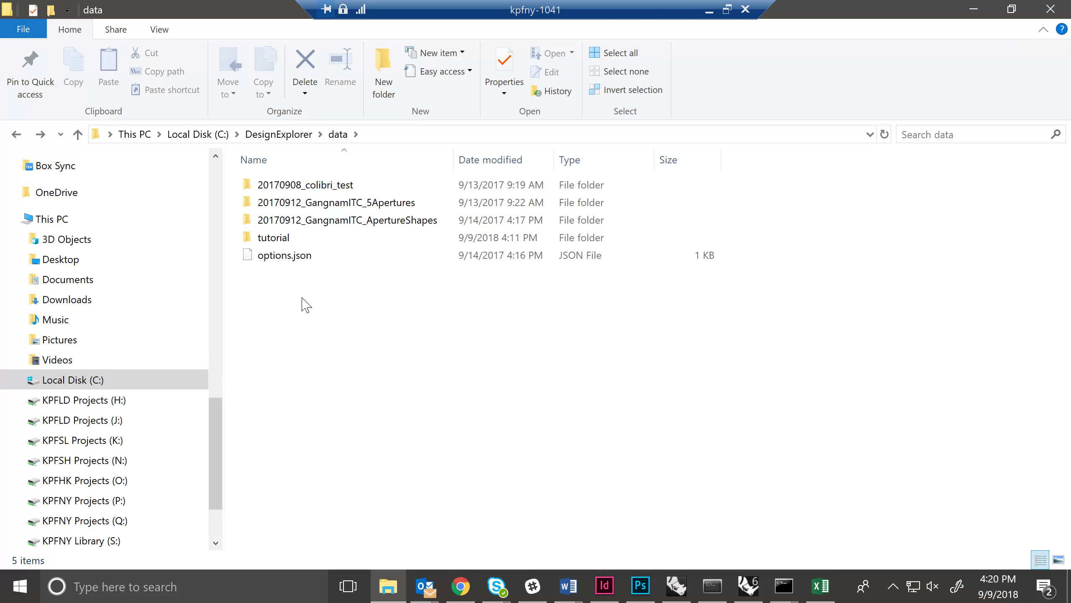
# - Create a test folder named 'tutorial 1' in data, then rename it to 'tutorial_1'
pyautogui.hotkey('ctrl', 'shift', 'n')
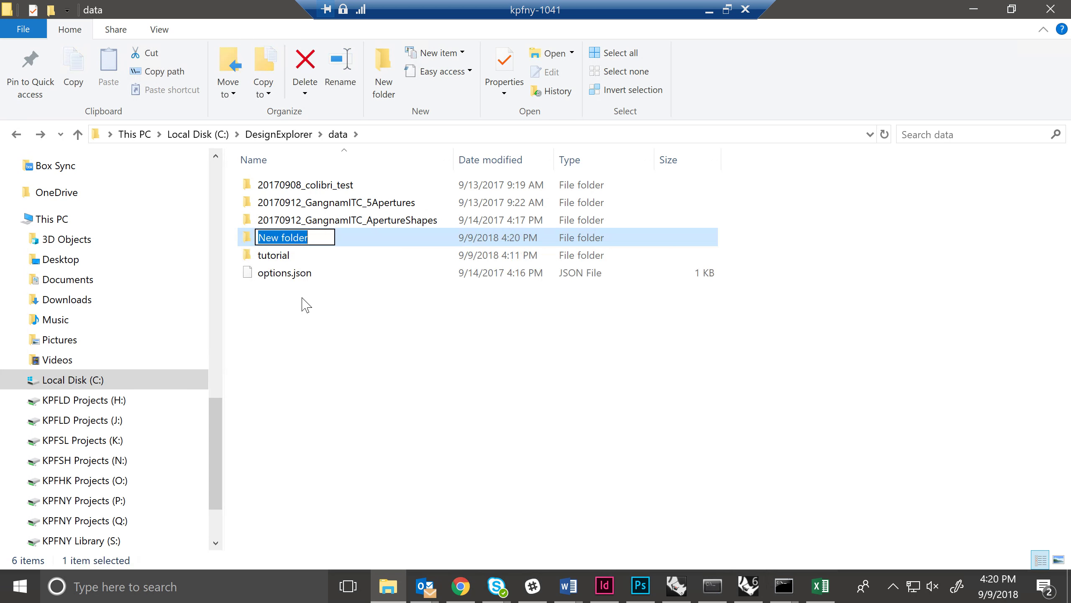
pyautogui.write('tutorial 1')
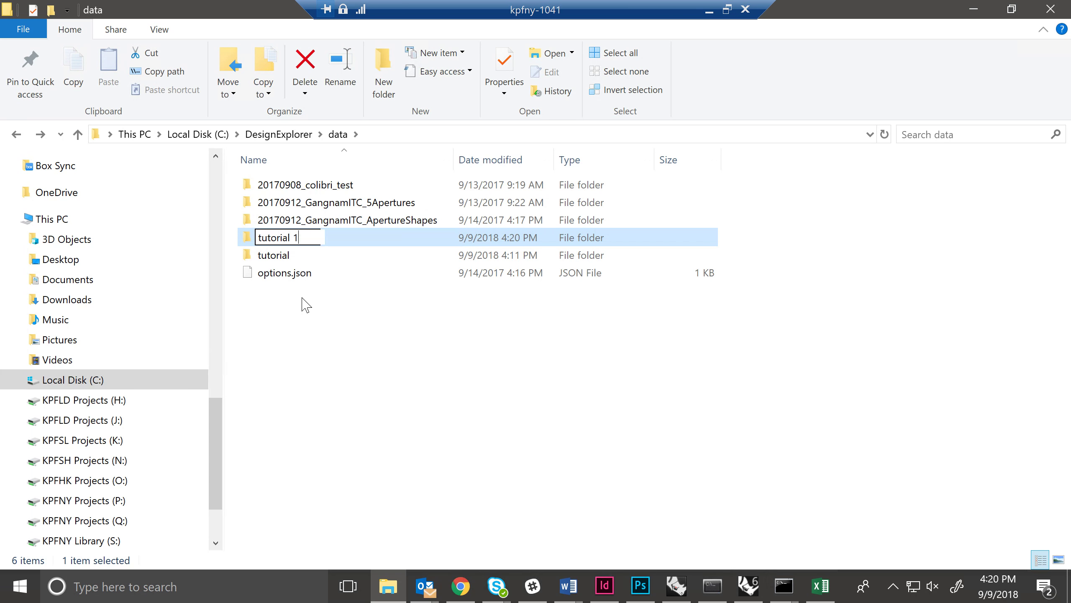
pyautogui.press('Return')
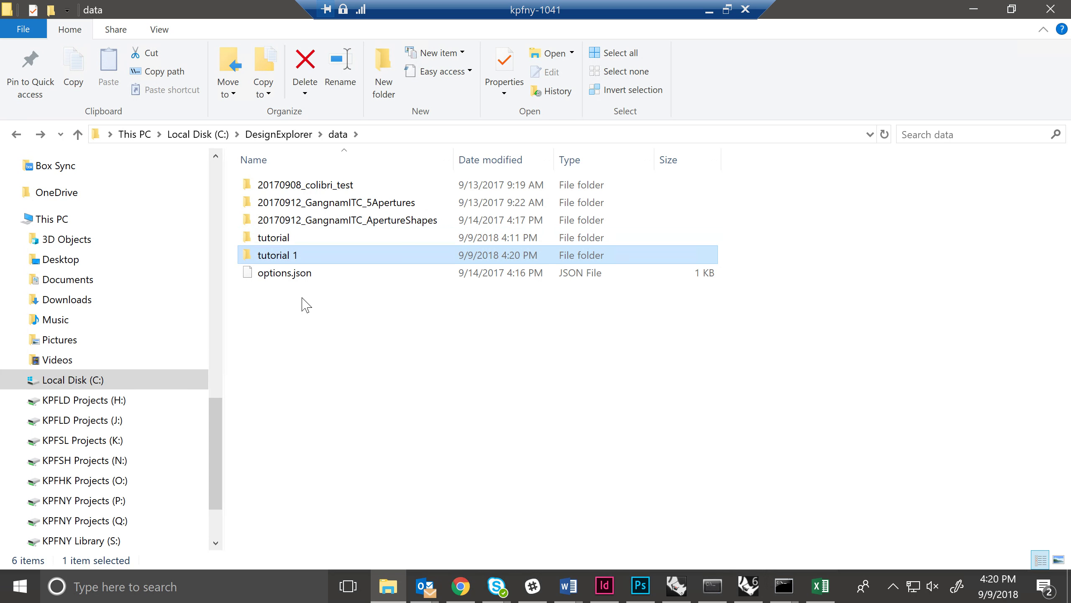
pyautogui.click(293, 258)
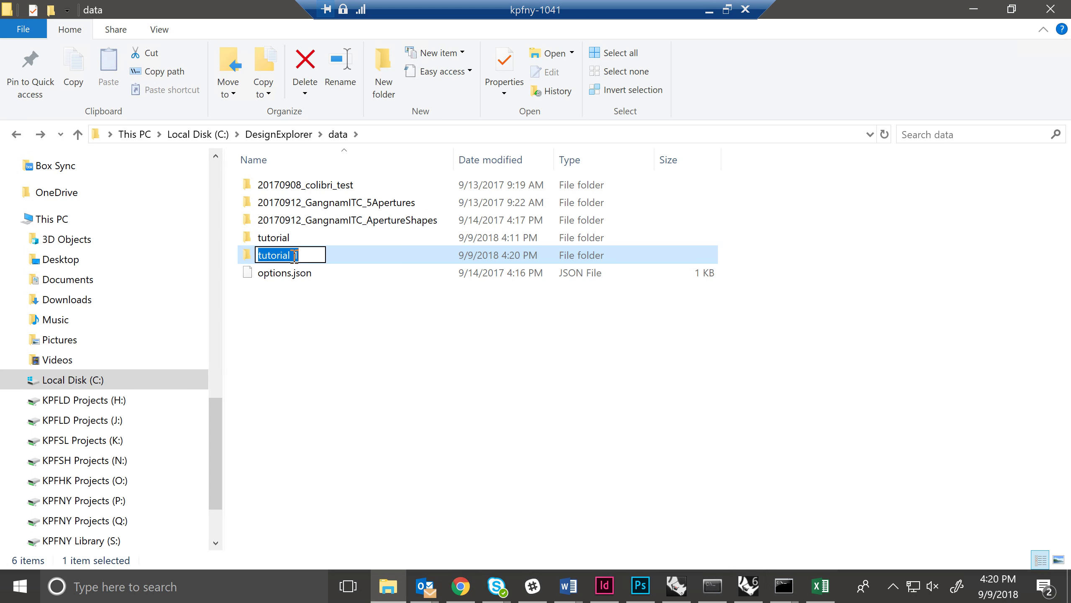
pyautogui.press('Right')
pyautogui.press('Left')
pyautogui.press('BackSpace')
pyautogui.write('_')
pyautogui.press('Return')
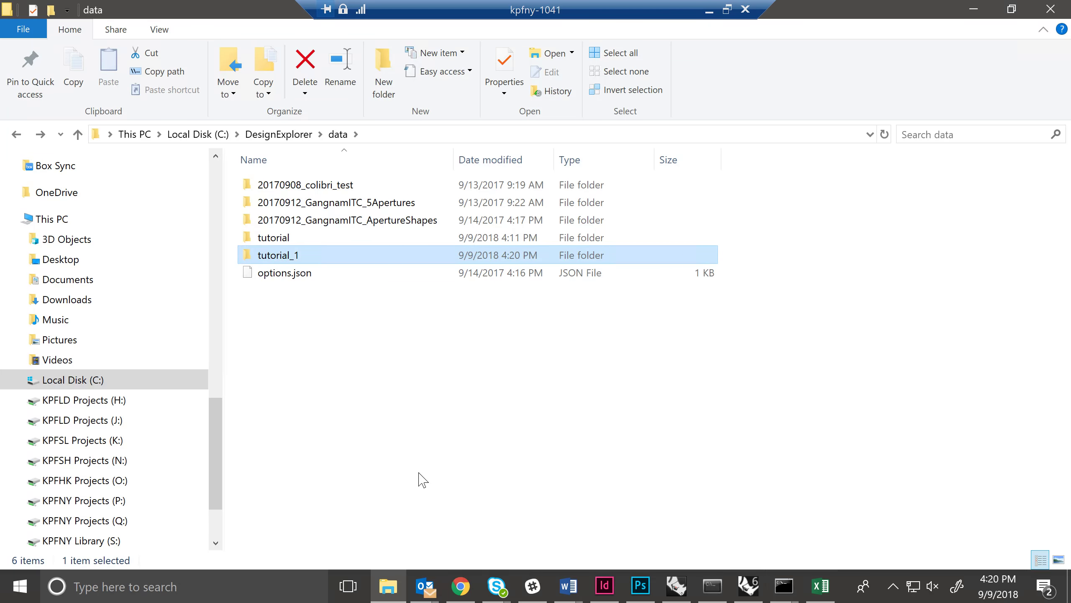
# - Rename the test folder to 'tutorial1', then delete it
pyautogui.rightClick(292, 256)
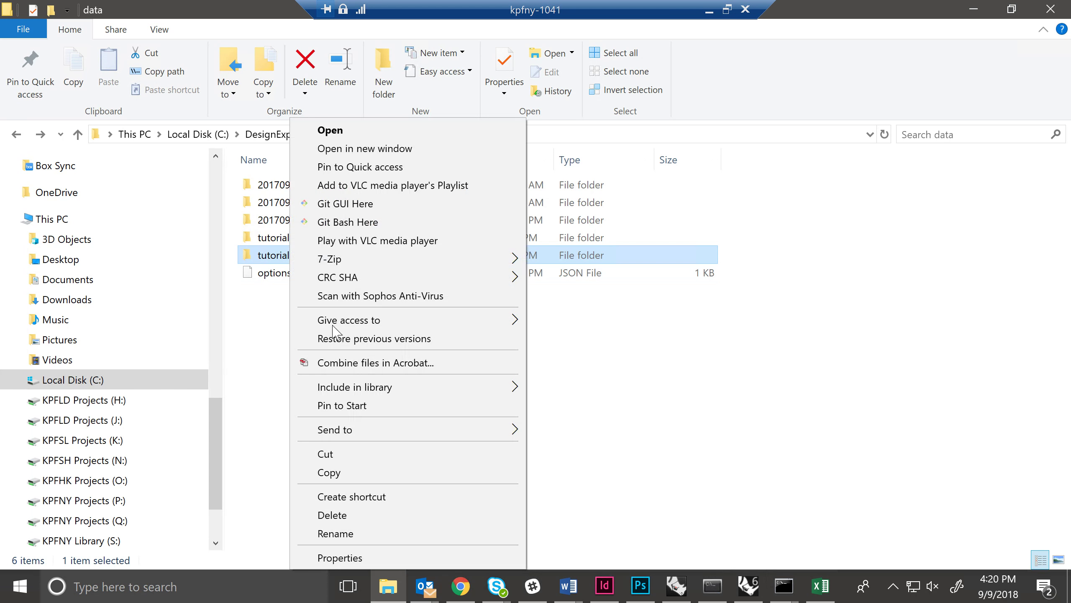
pyautogui.click(364, 533)
pyautogui.press('End')
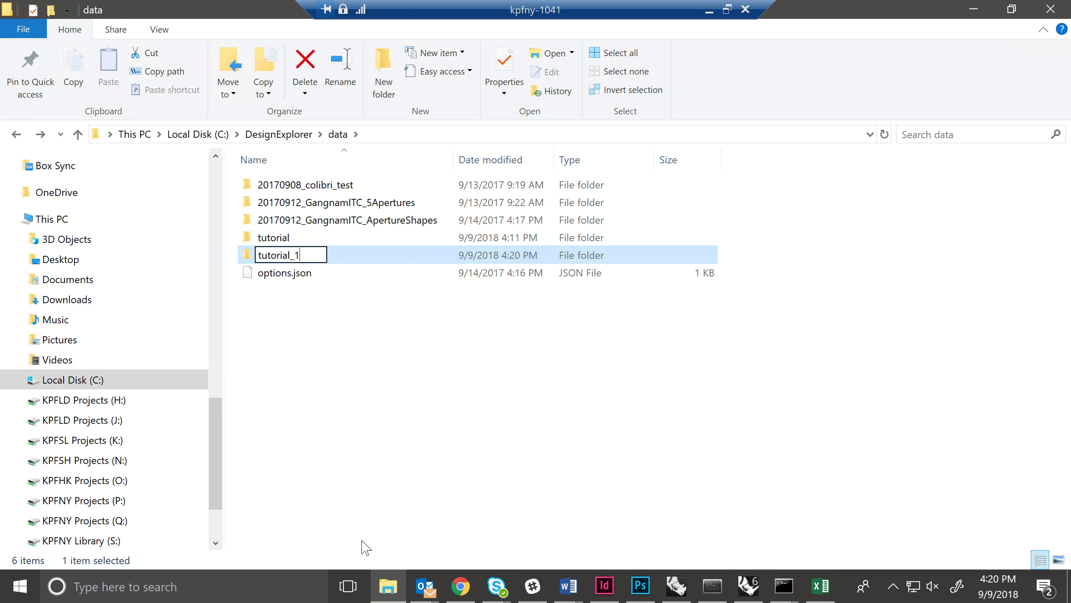
pyautogui.press('Left')
pyautogui.press('BackSpace')
pyautogui.press('Return')
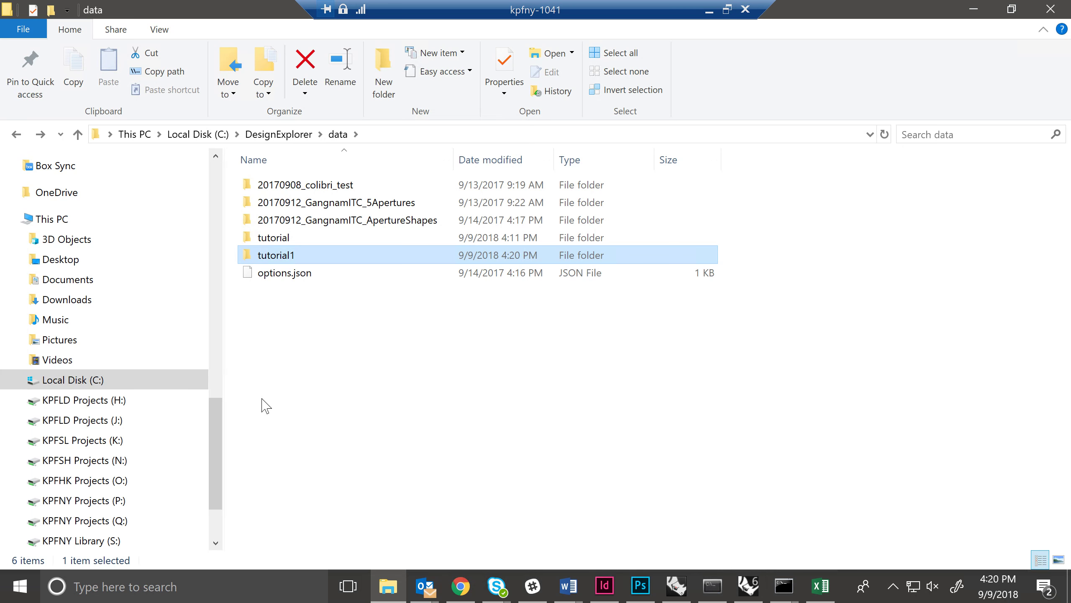
pyautogui.press('Delete')
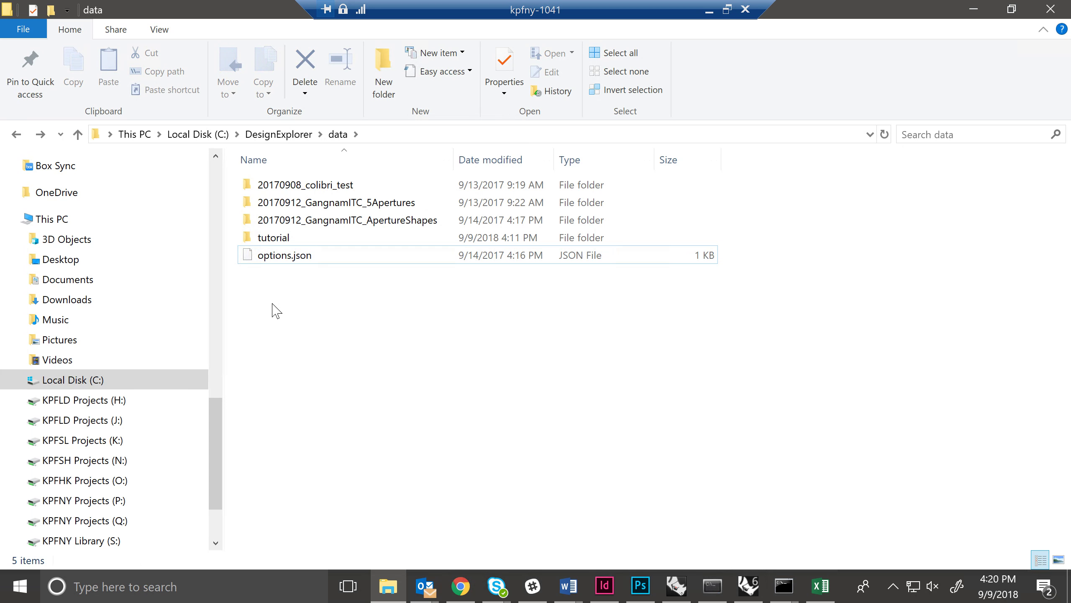
pyautogui.hotkey('alt', 'Tab')
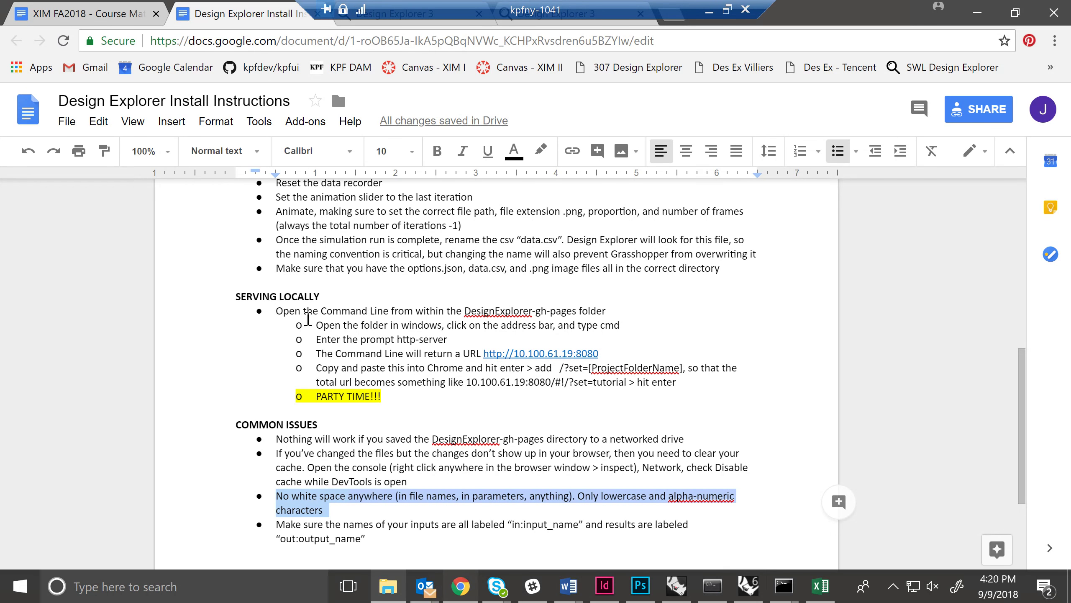
# - Highlight the last Common Issues bullet on in:/out: input and output names, then switch to Design Explorer
pyautogui.click(450, 338)
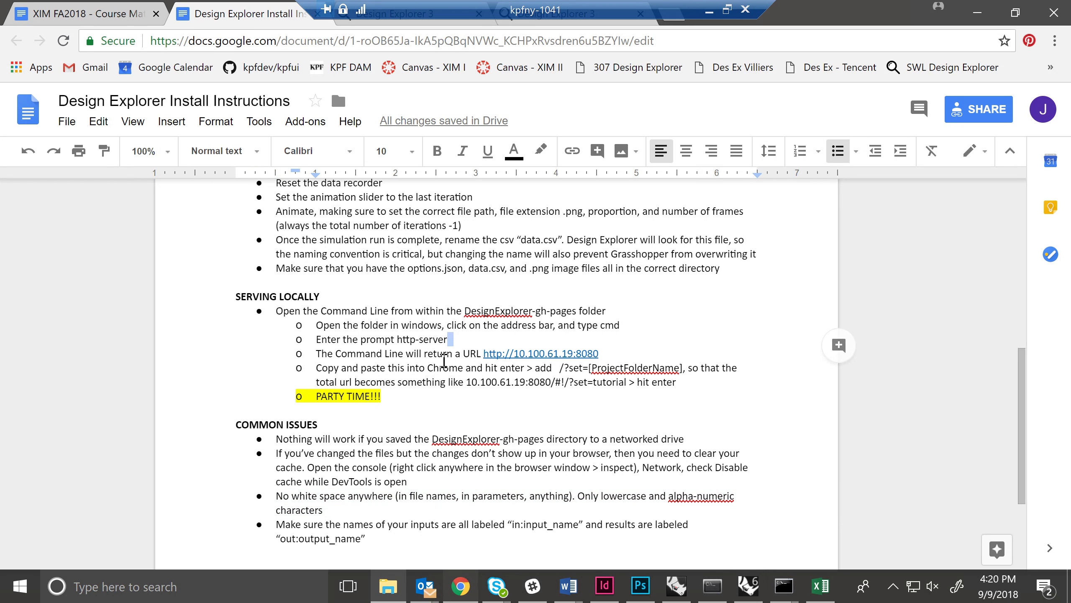
pyautogui.scroll(-2, 440, 363)
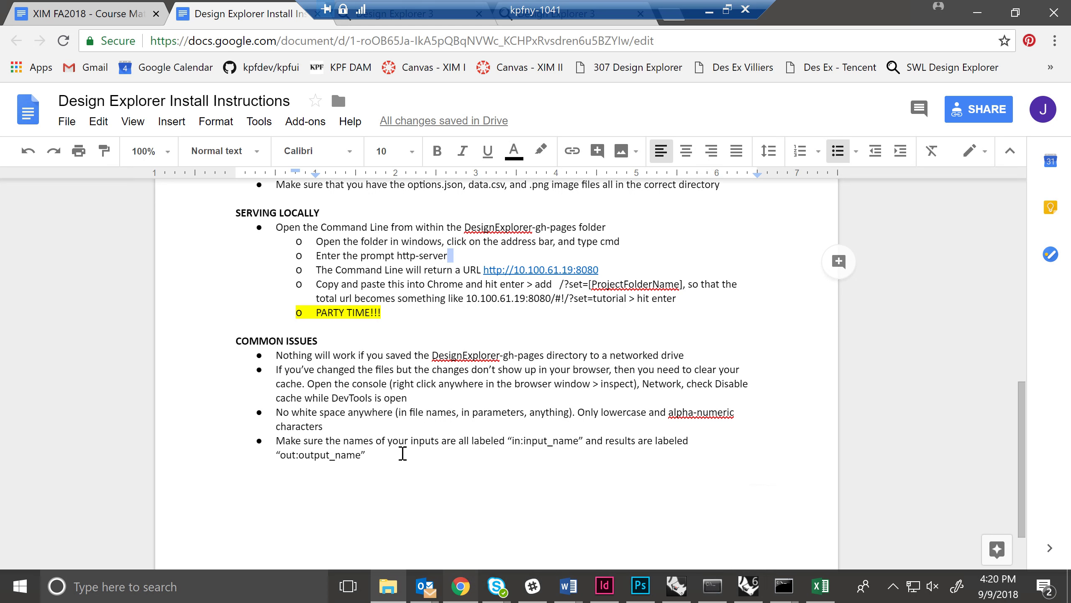
pyautogui.click(276, 441)
pyautogui.moveTo(319, 447); pyautogui.dragTo(364, 454)
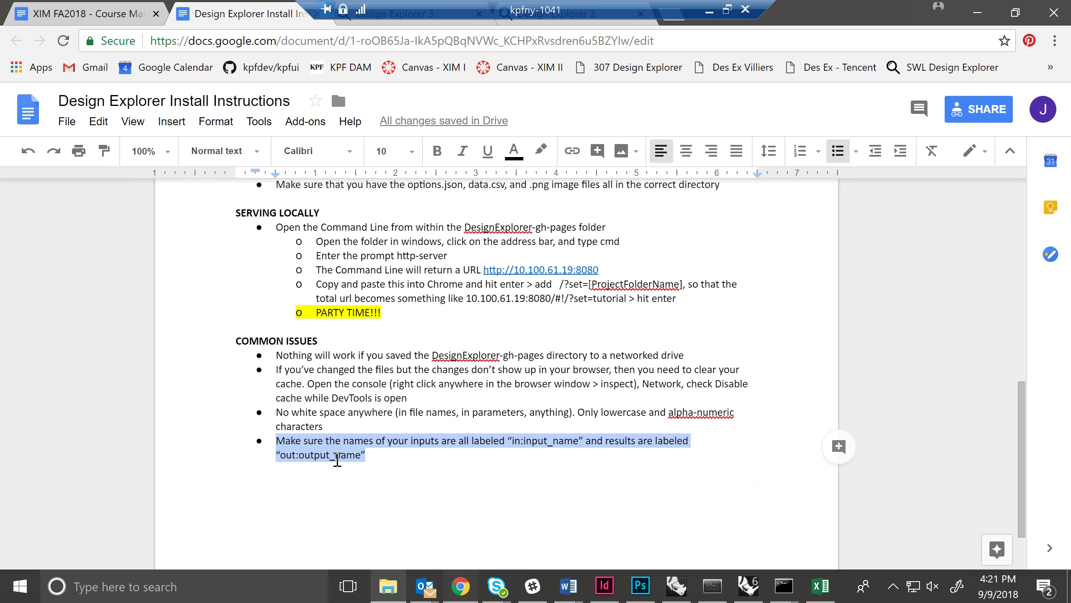
pyautogui.click(402, 462)
pyautogui.moveTo(402, 463); pyautogui.dragTo(437, 457)
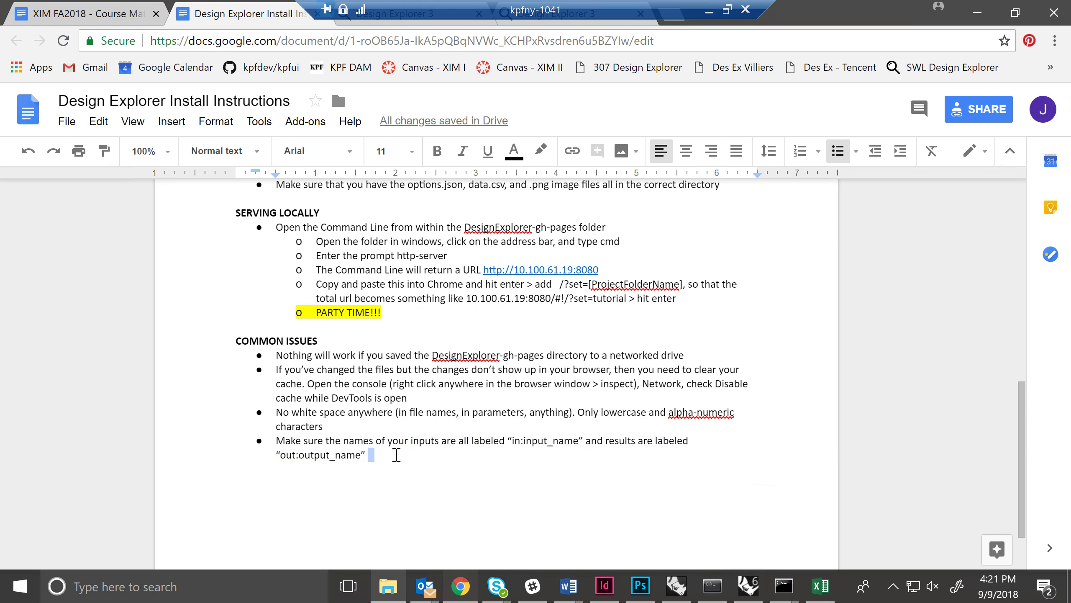
pyautogui.scroll(2, 499, 408)
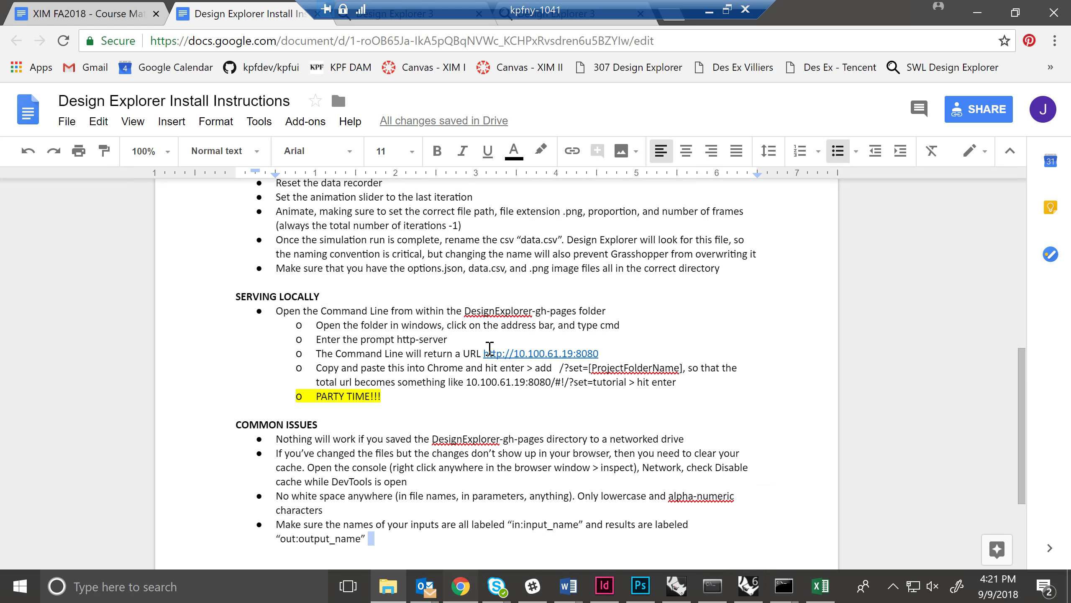
pyautogui.hotkey('ctrl', 'Tab')
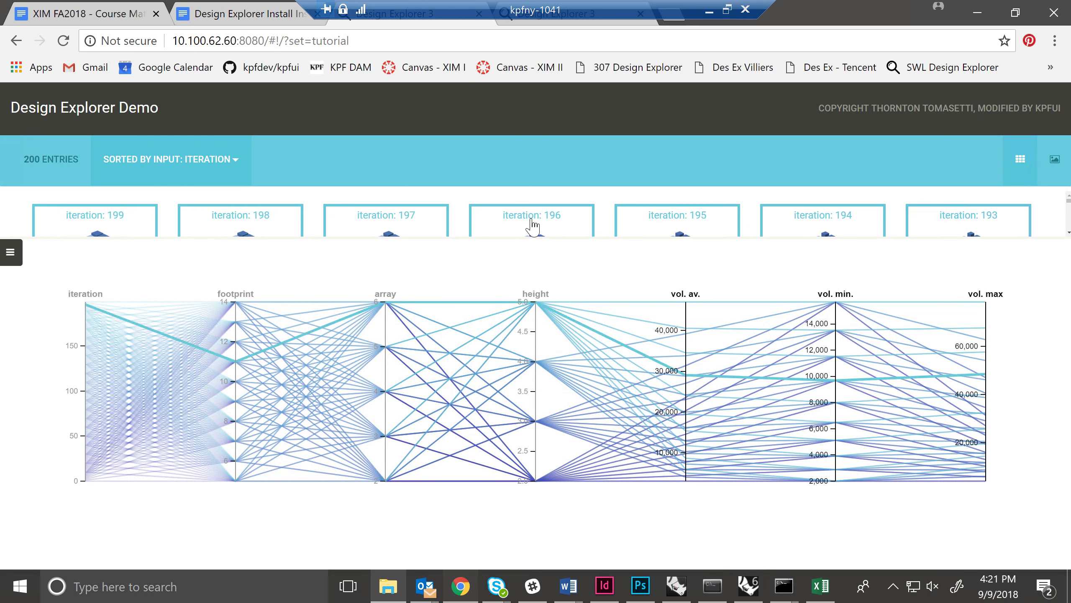
# - Scroll through the tutorial thumbnails, then minimize the remote desktop session
pyautogui.scroll(-3, 533, 226)
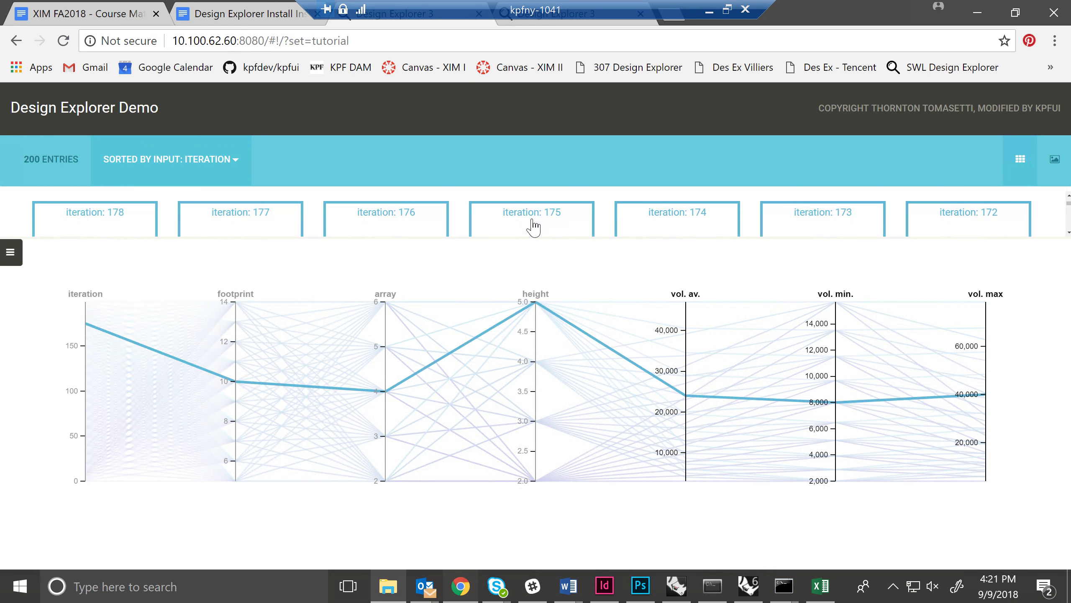
pyautogui.click(708, 12)
pyautogui.click(513, 592)
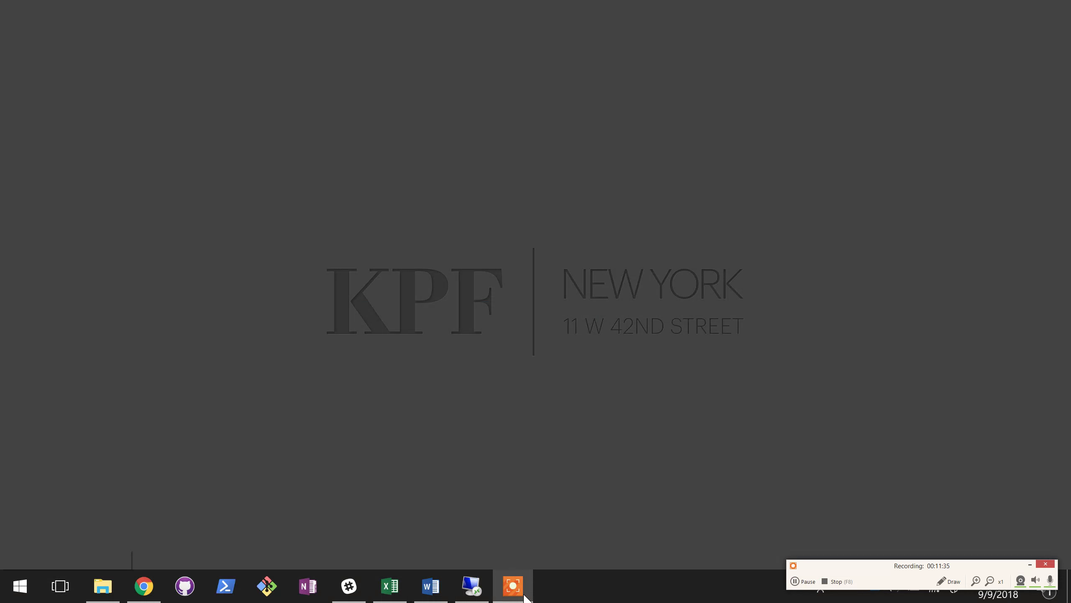